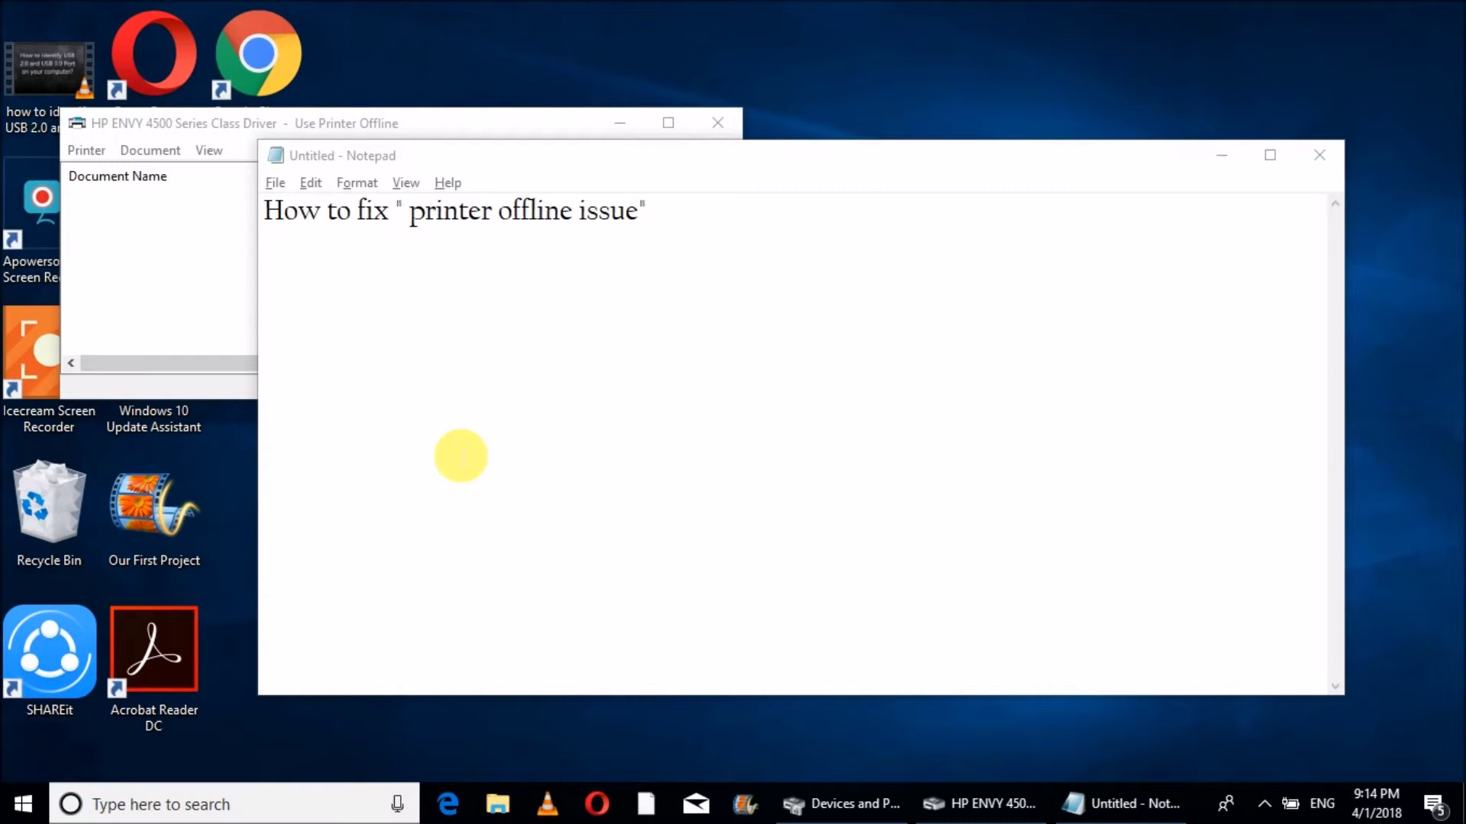
Bring the HP ENVY 4500 print queue to the front, and return to the untitled Notepad note.
key("alt+Tab")
key("alt+Tab")
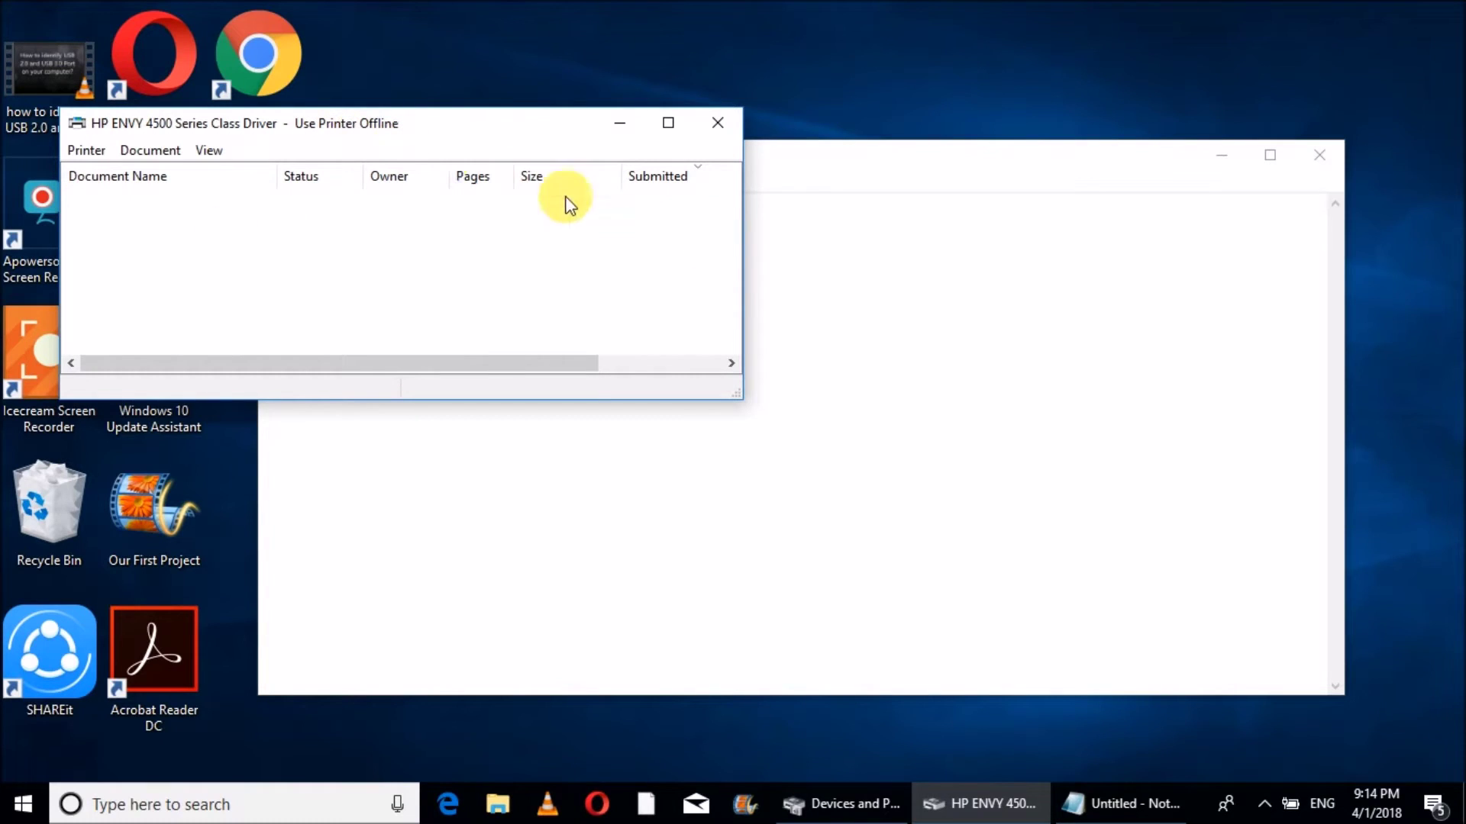
left_click(874, 315)
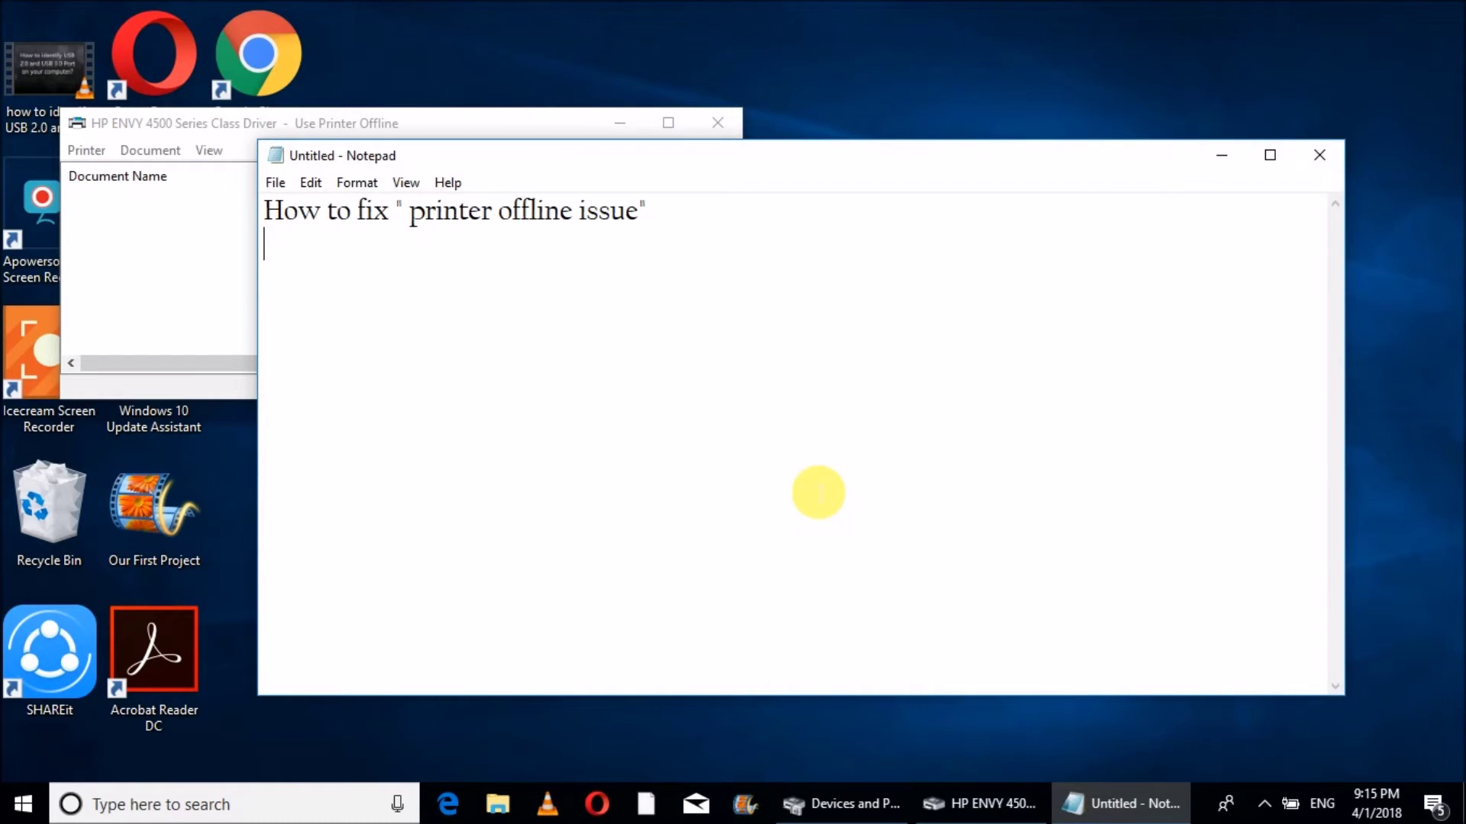
key("alt")
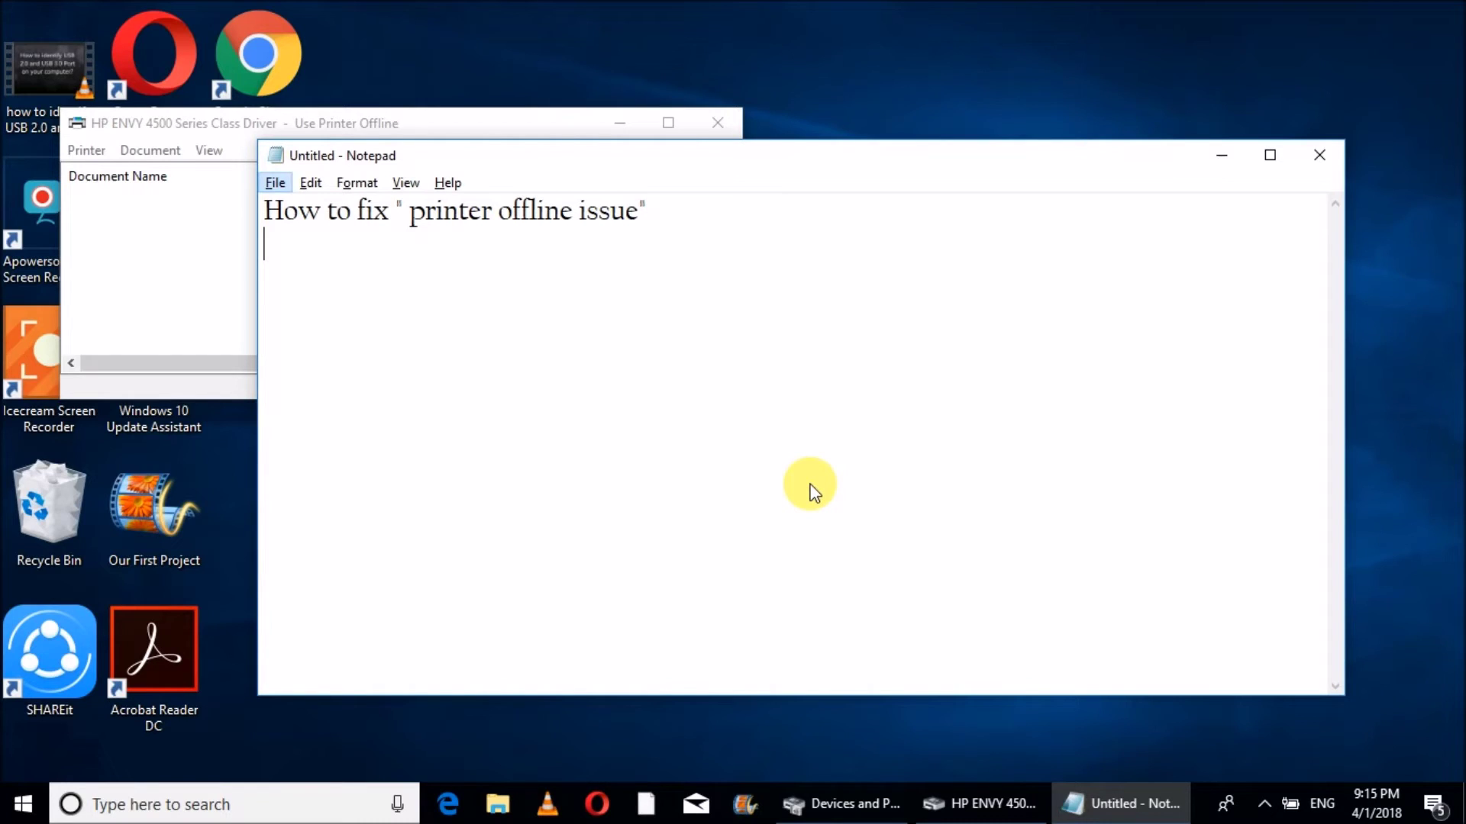
key("alt")
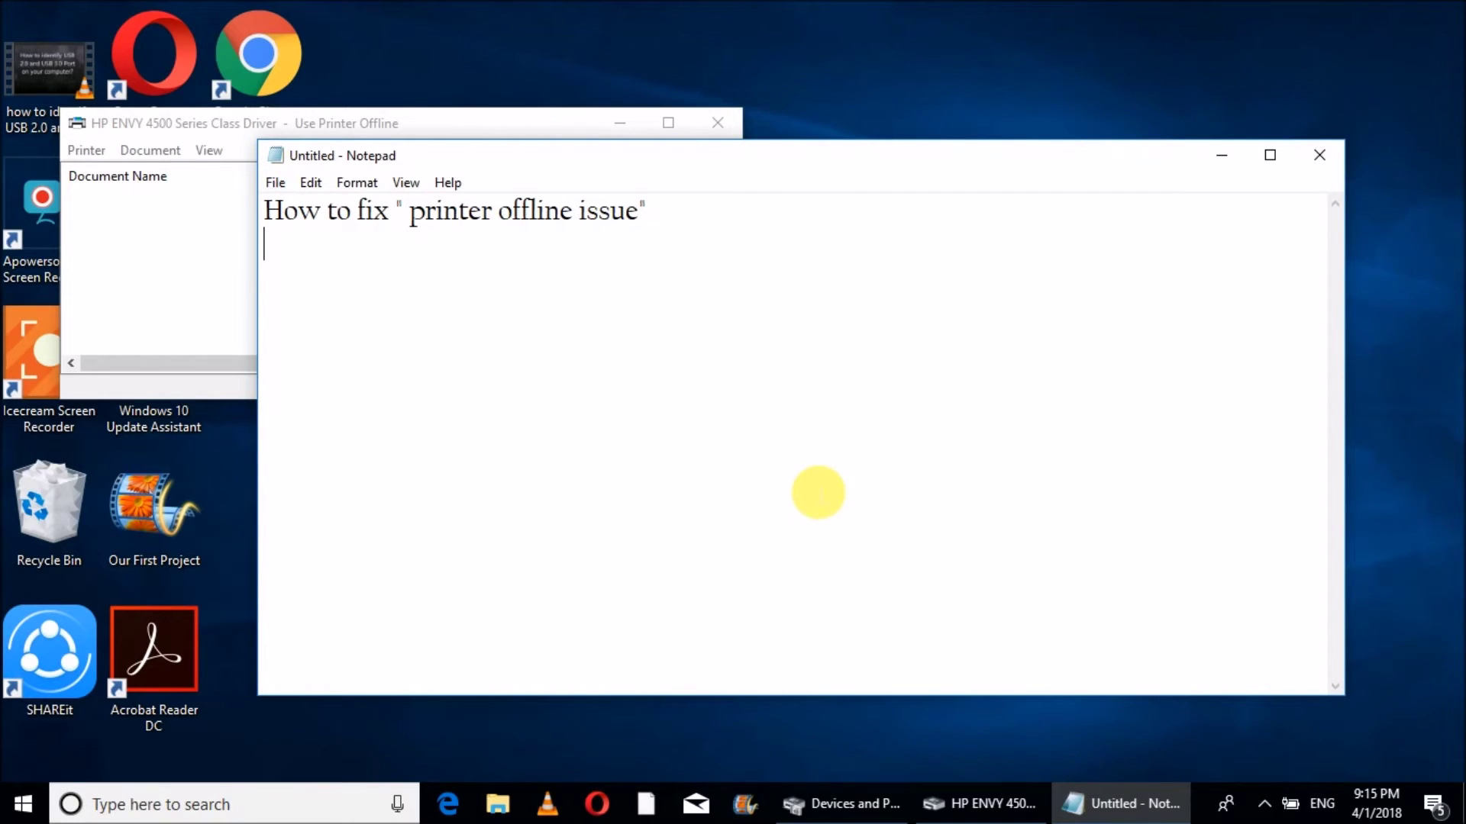
Open the Notepad note's print dialog and select HP ENVY 4500 Series Class Driver to check its status.
key("ctrl+p")
left_click_drag(602, 333, 364, 308)
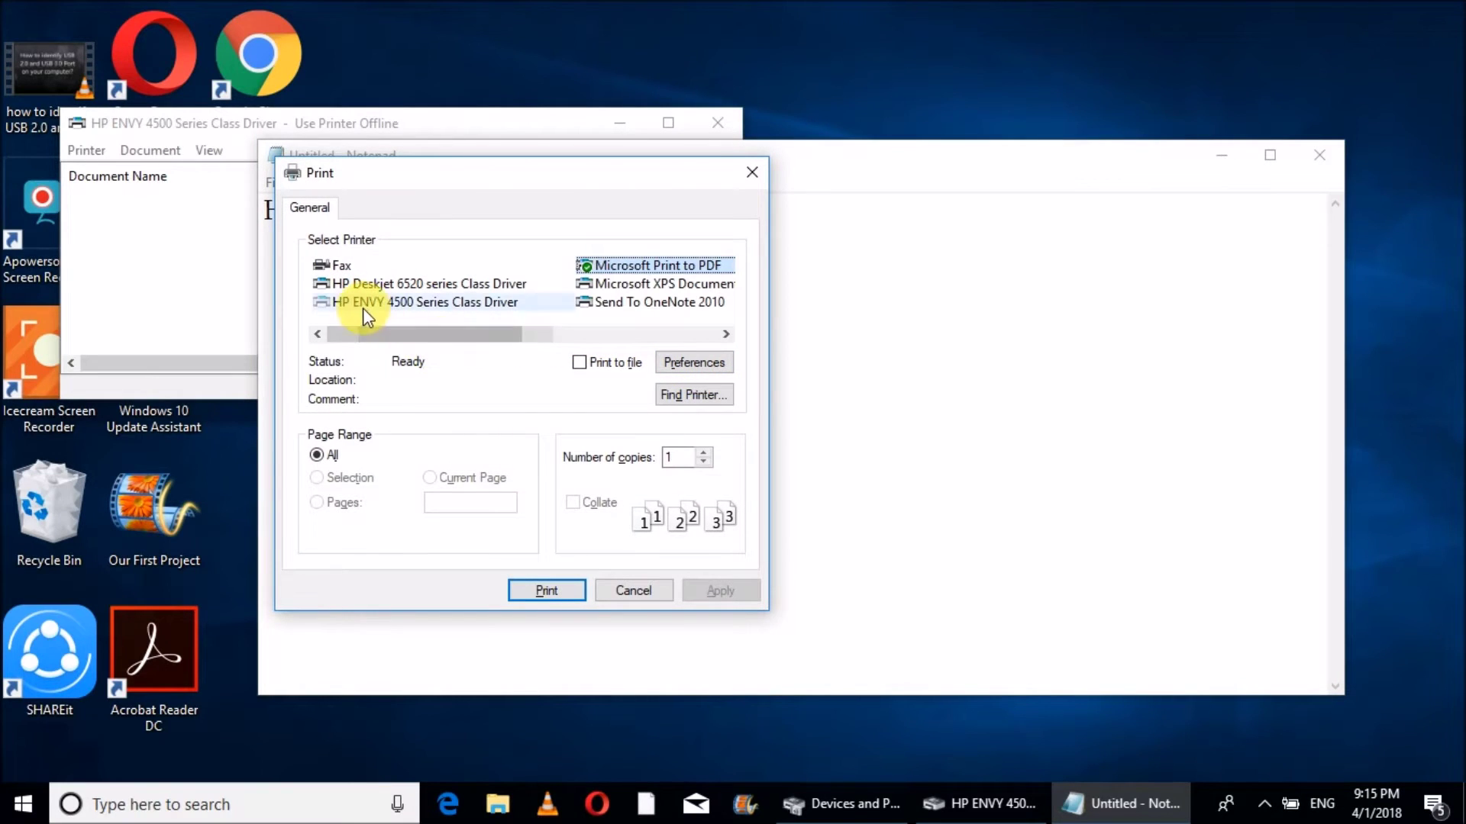
left_click(363, 305)
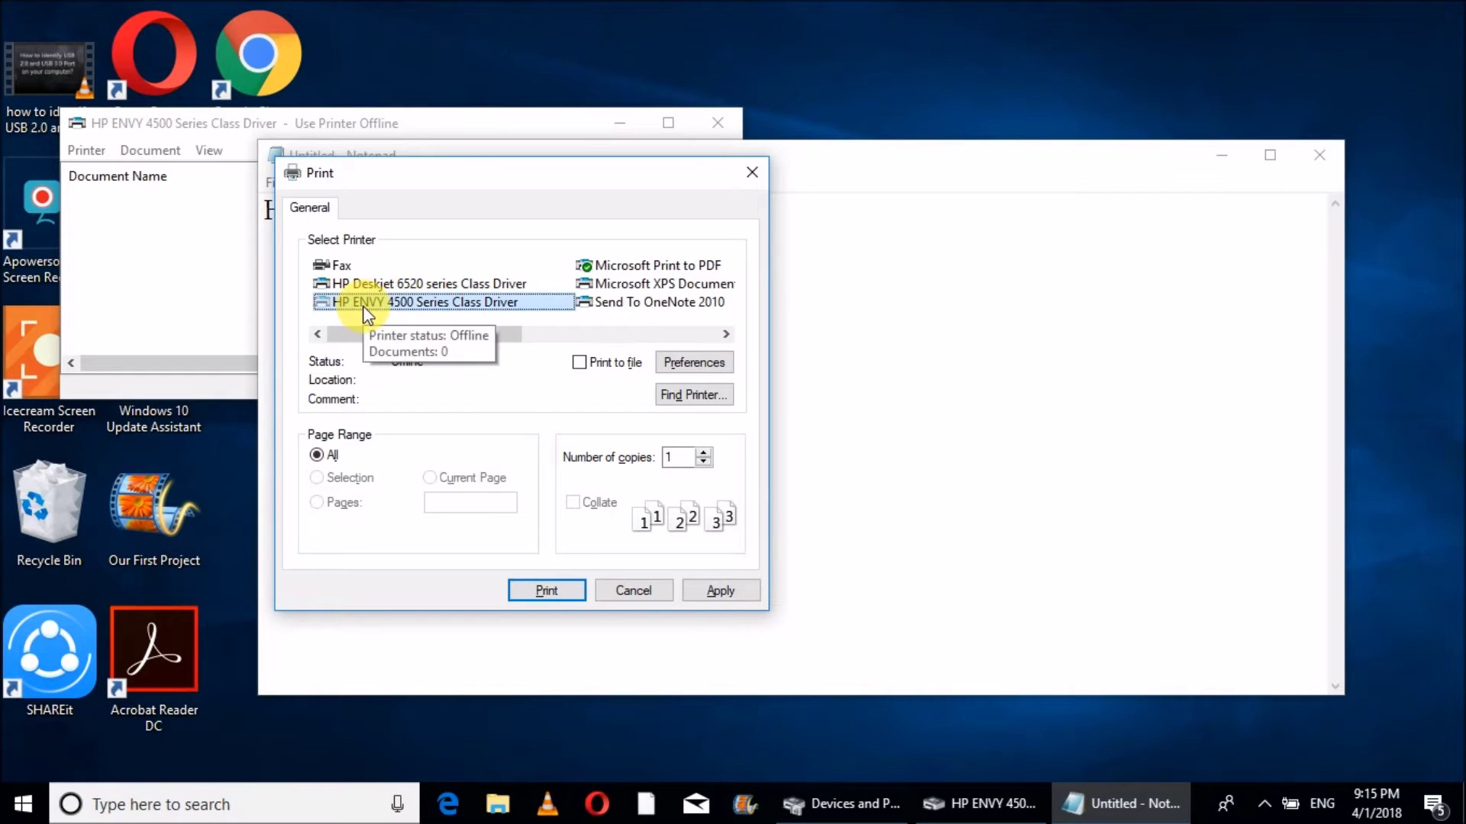
left_click(178, 291)
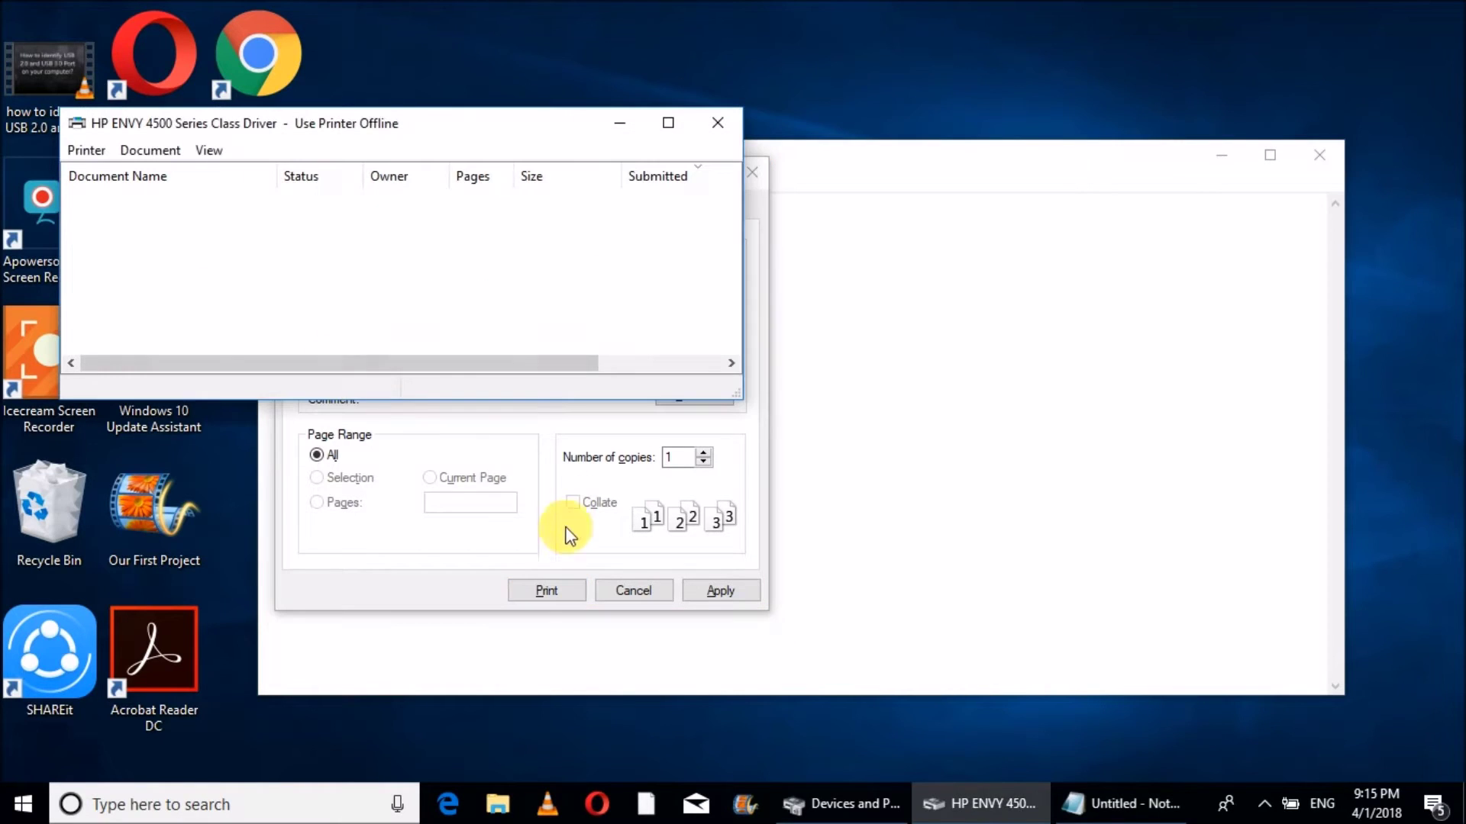
left_click(486, 652)
Open Devices and Printers by running the command "control printers".
key("super+r")
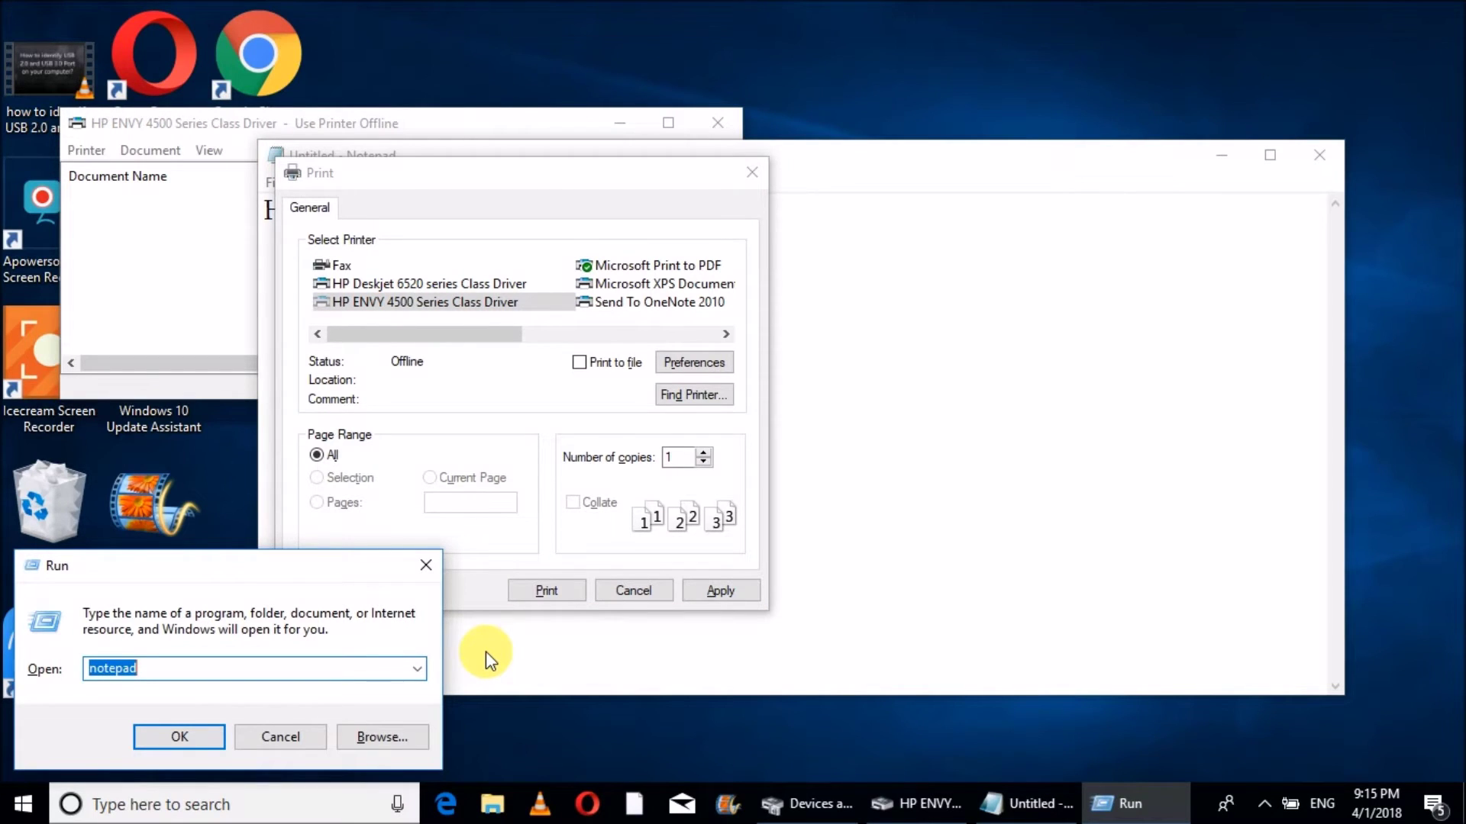
type("contr")
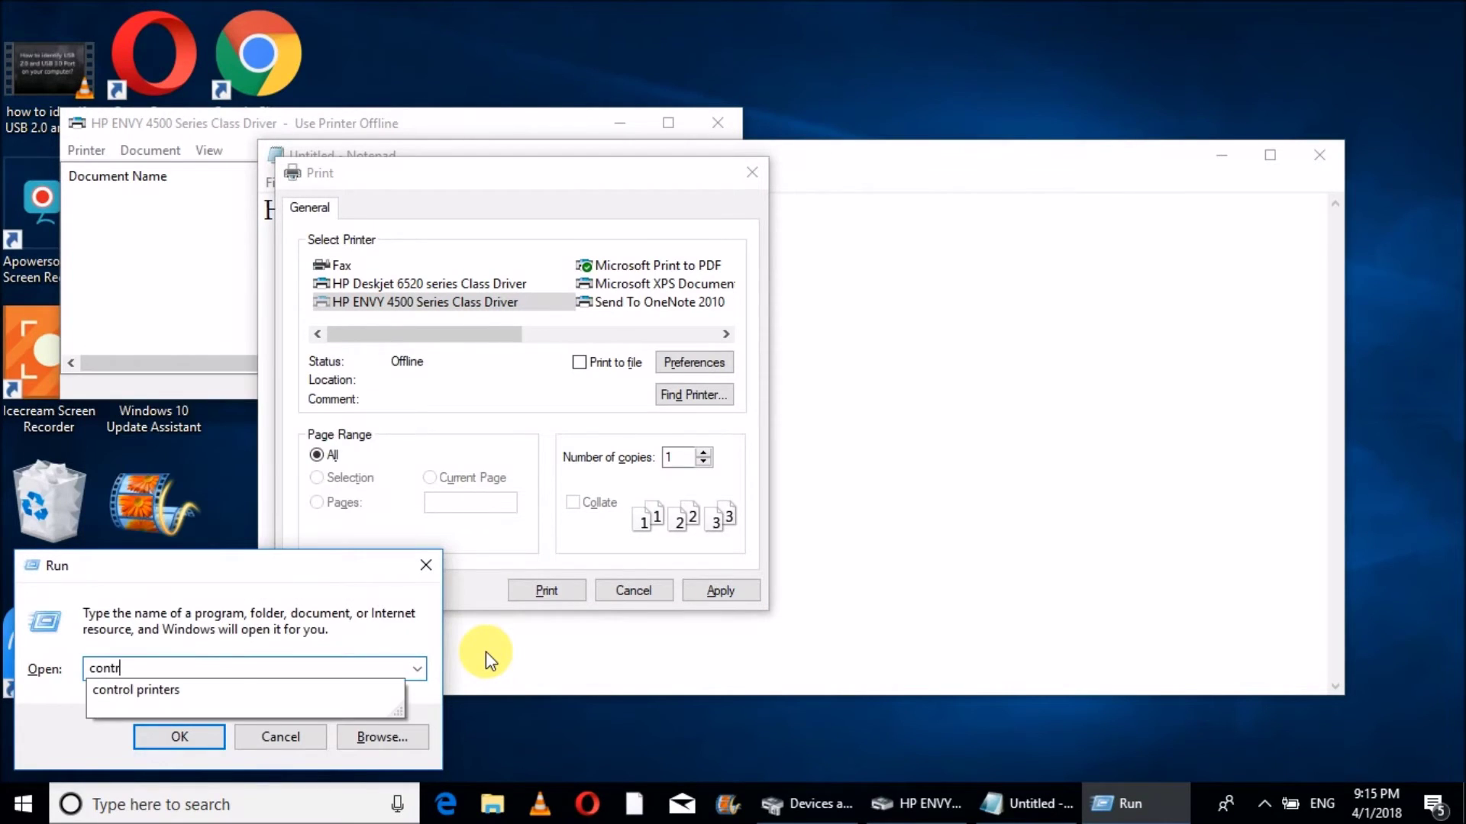
type("ol printers")
key("Return")
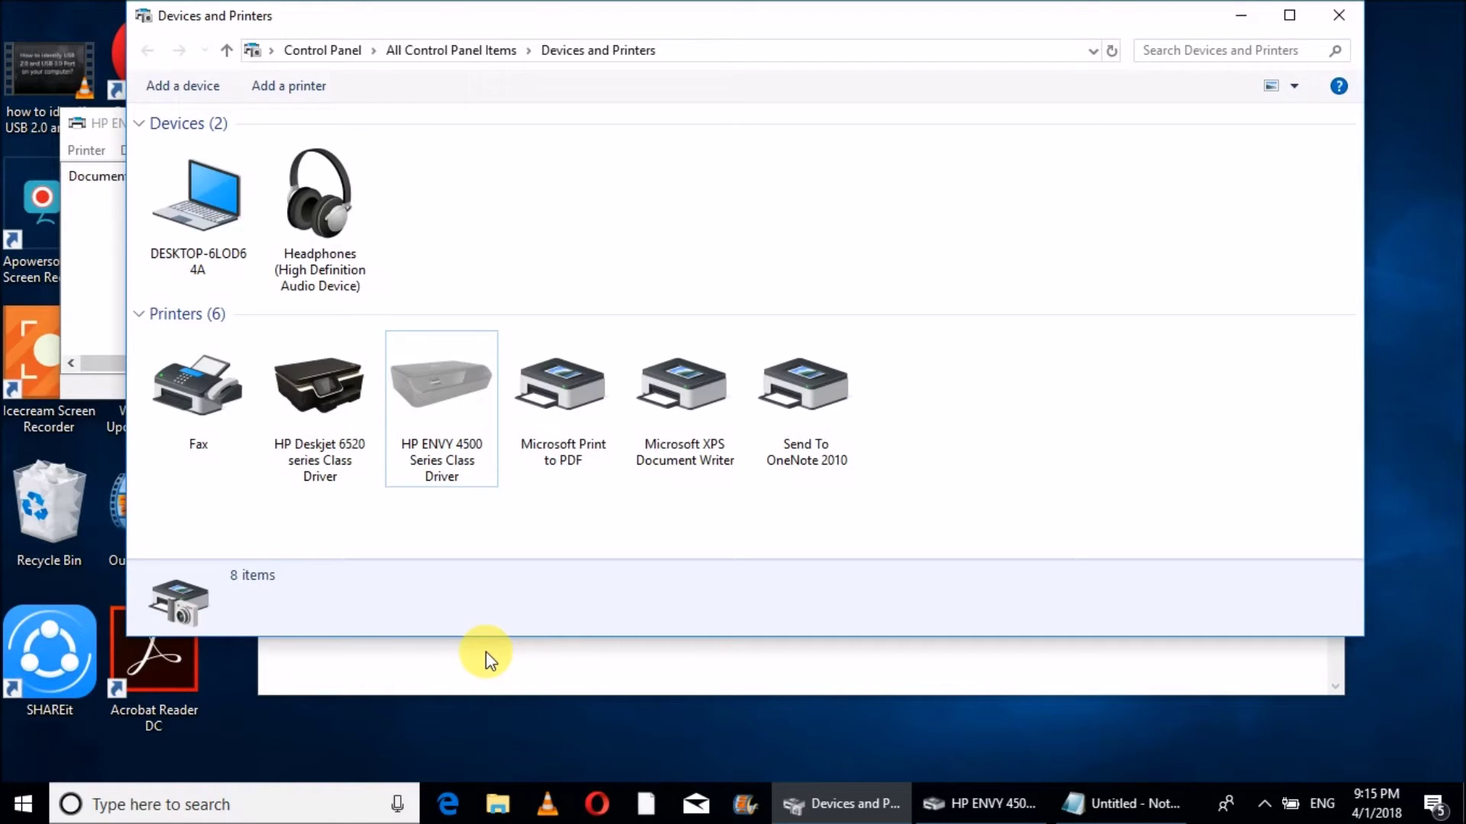
Examine the port assignment in the HP ENVY 4500 printer properties, and close them without changes.
right_click(451, 385)
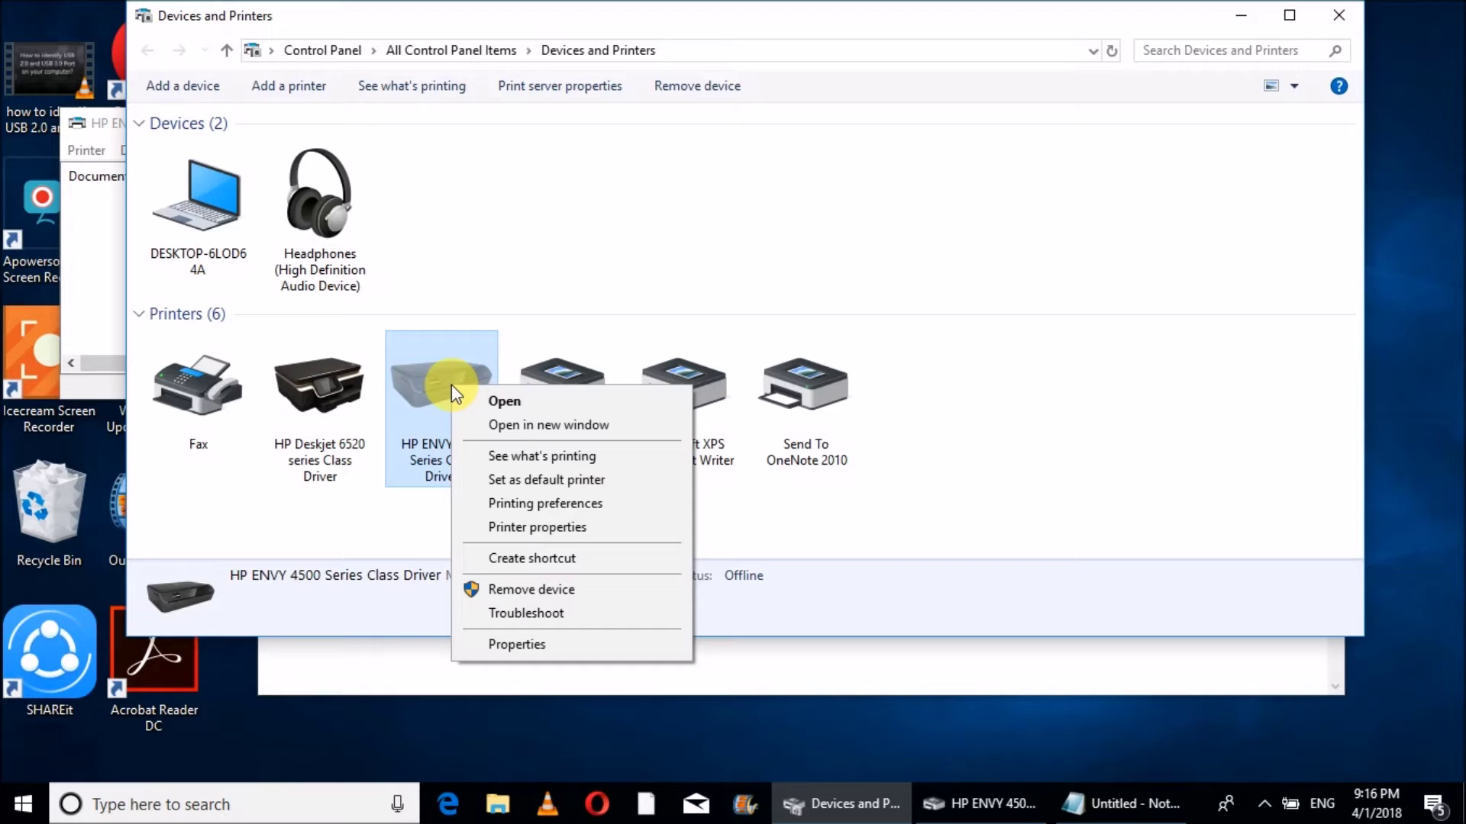
left_click(570, 523)
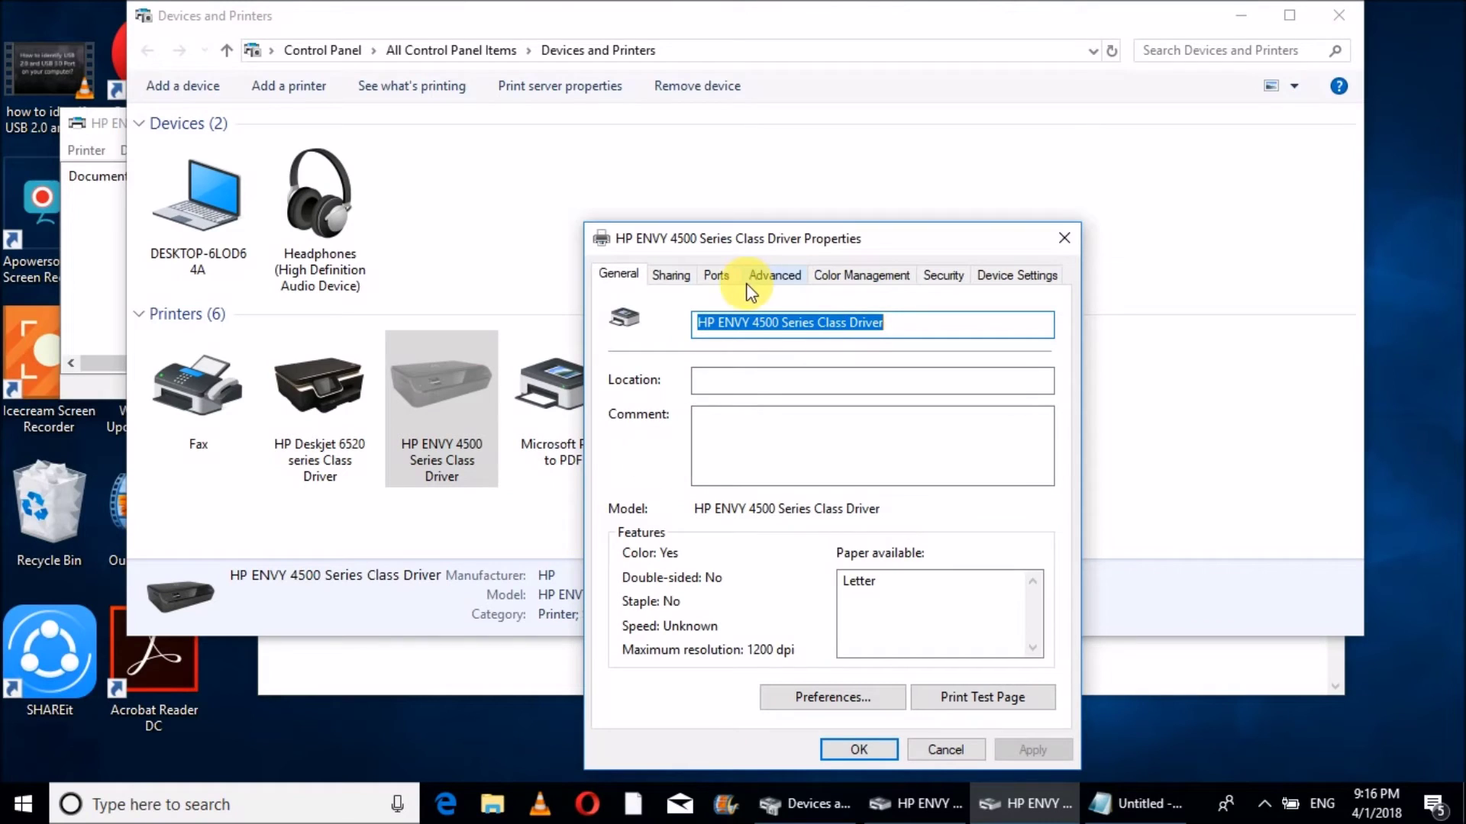
left_click(717, 275)
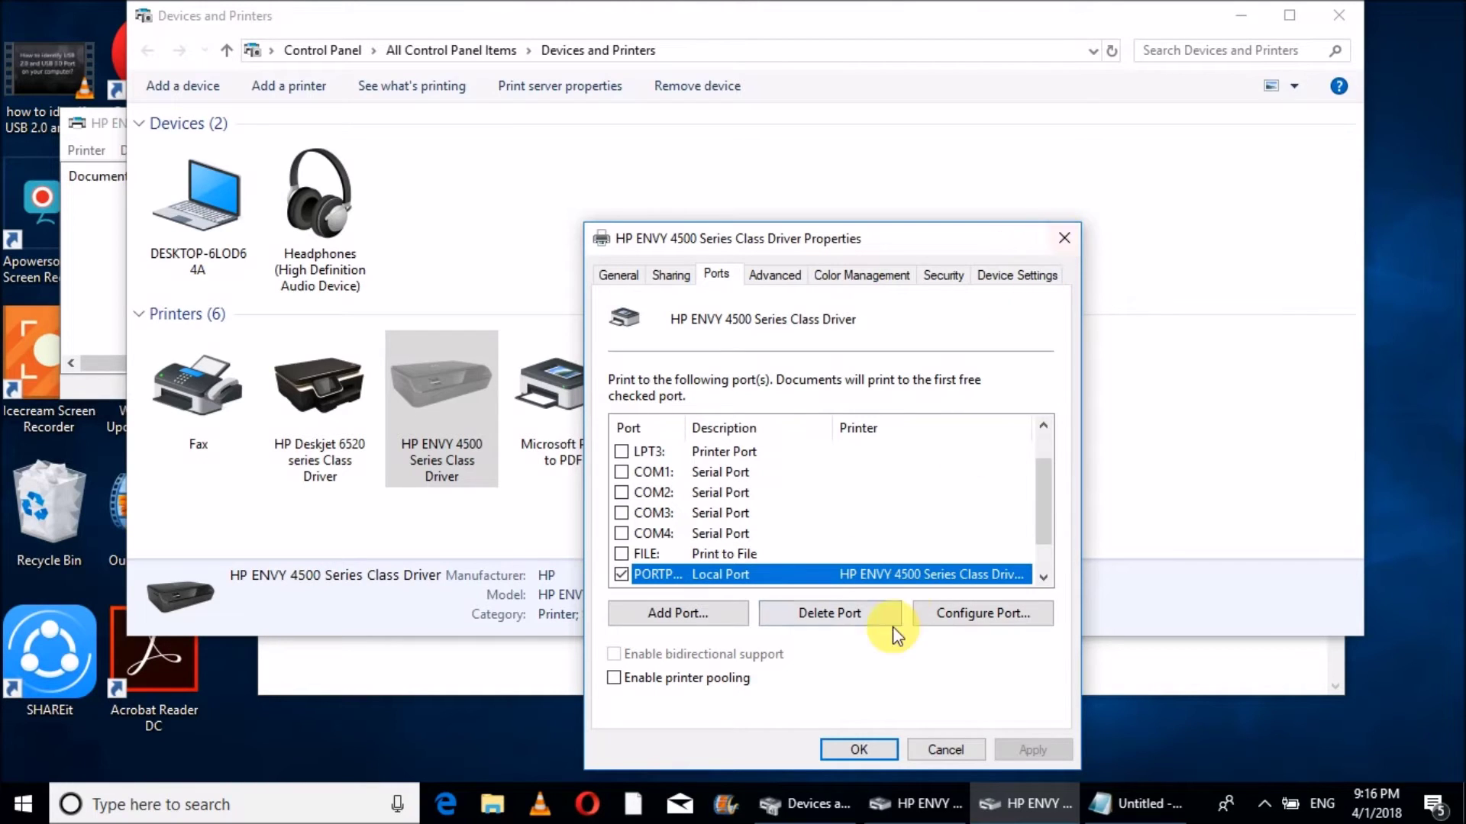
left_click(858, 750)
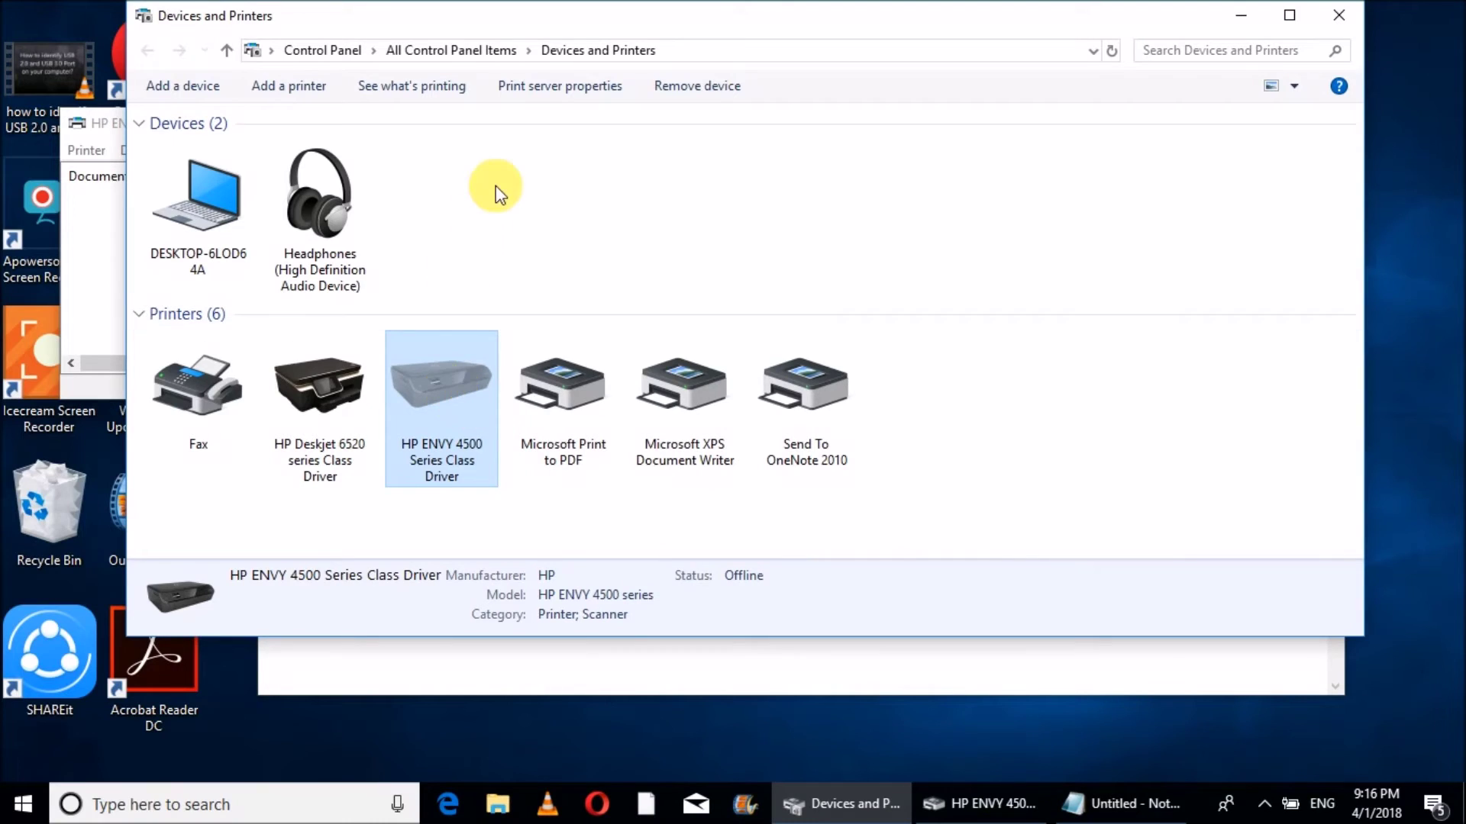
Open the HP ENVY 4500 print queue and turn off its Use Printer Offline option.
left_click(428, 95)
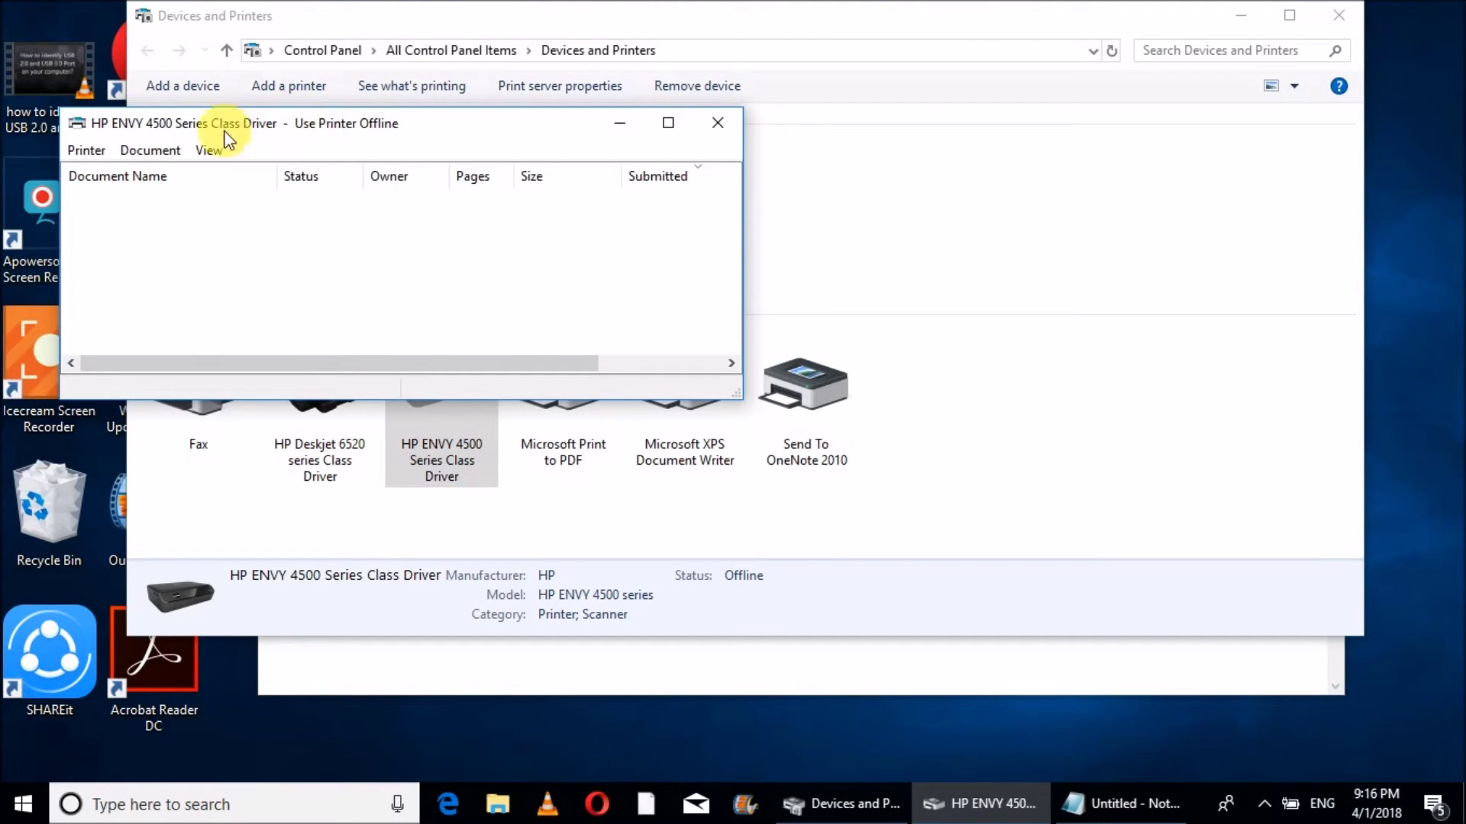
left_click(88, 153)
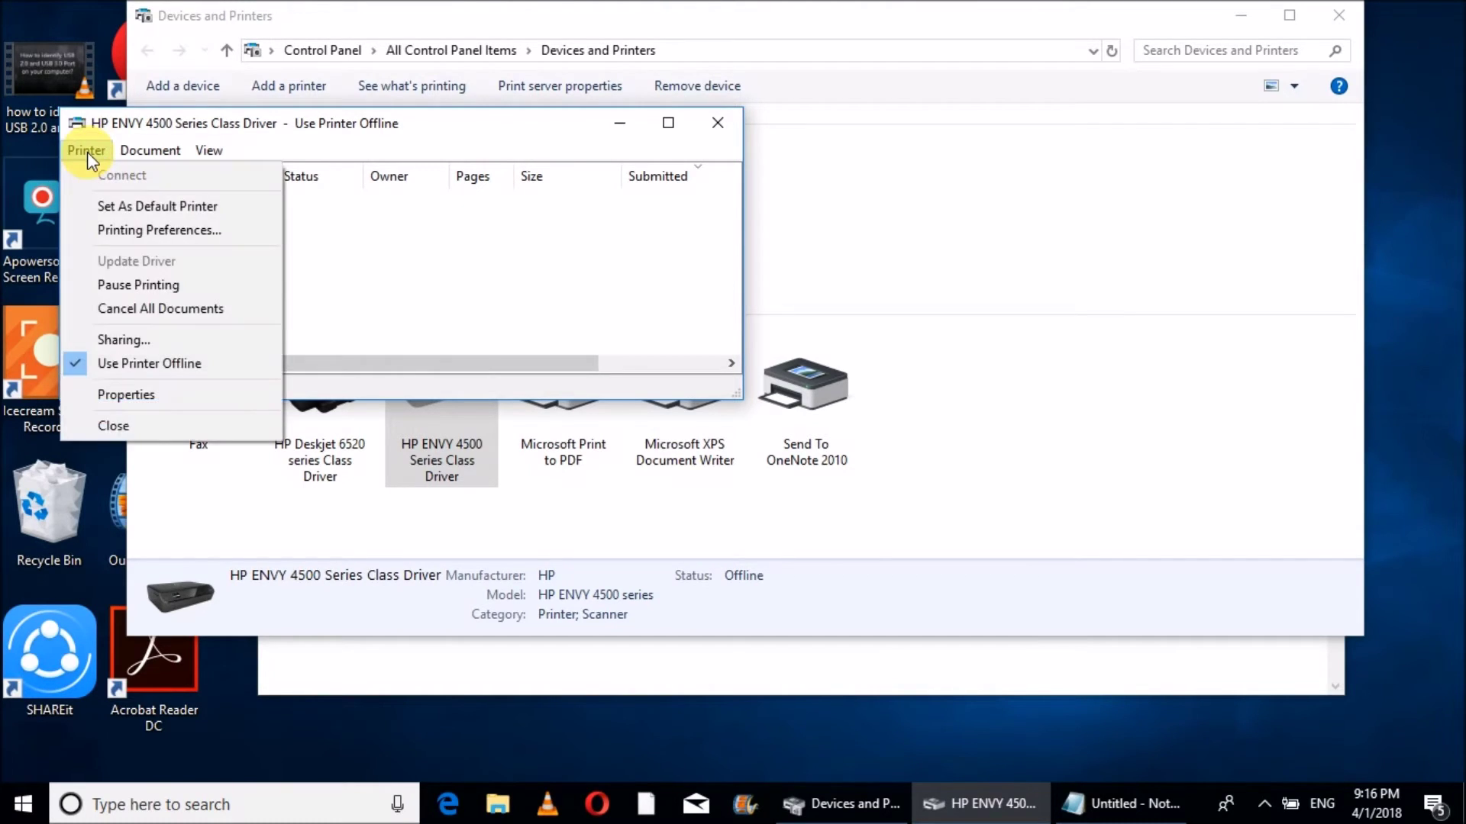
left_click(134, 366)
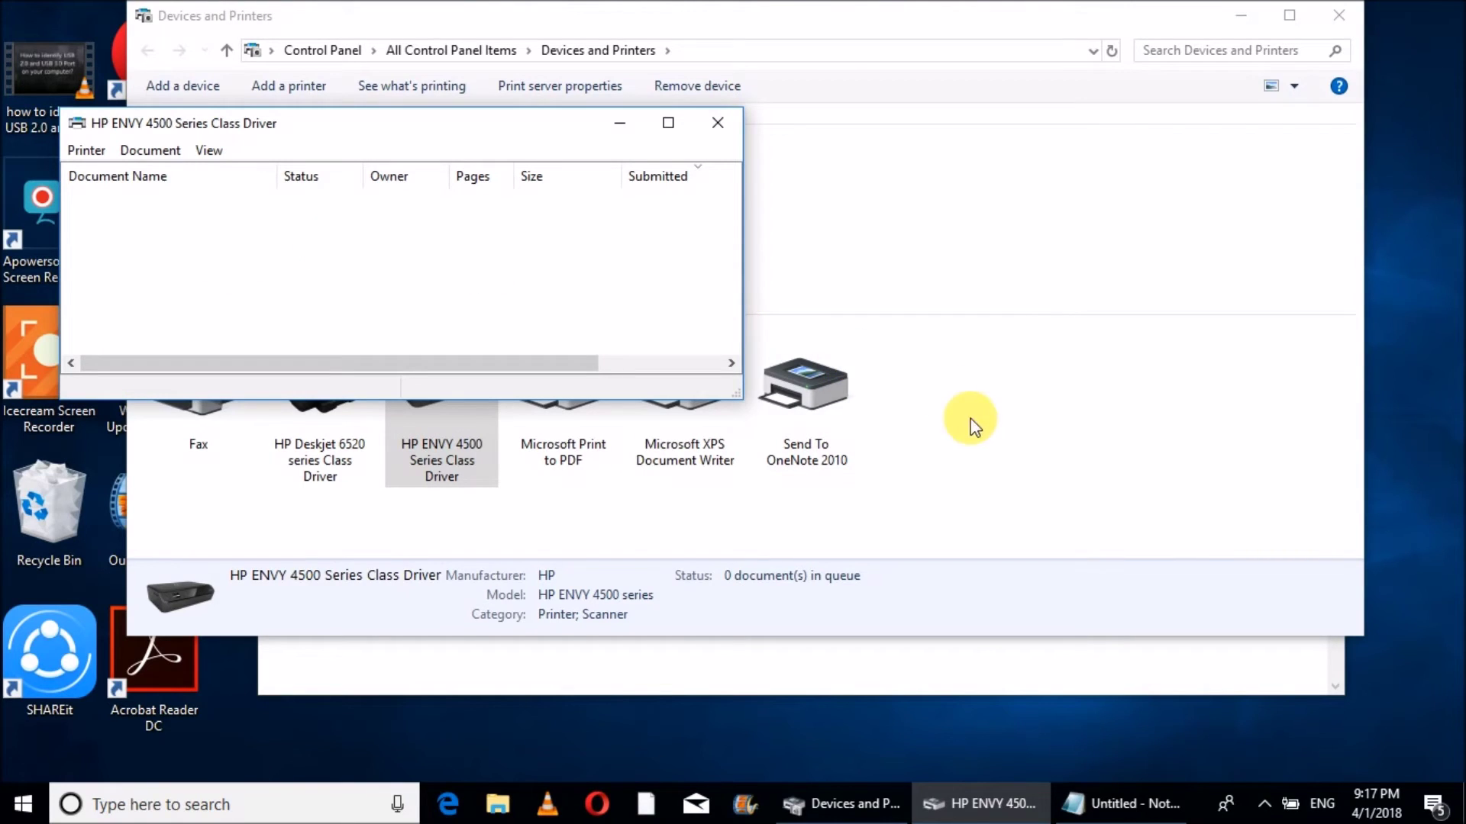
Return to Devices and Printers and check the status of the HP ENVY 4500 printer.
left_click(1001, 432)
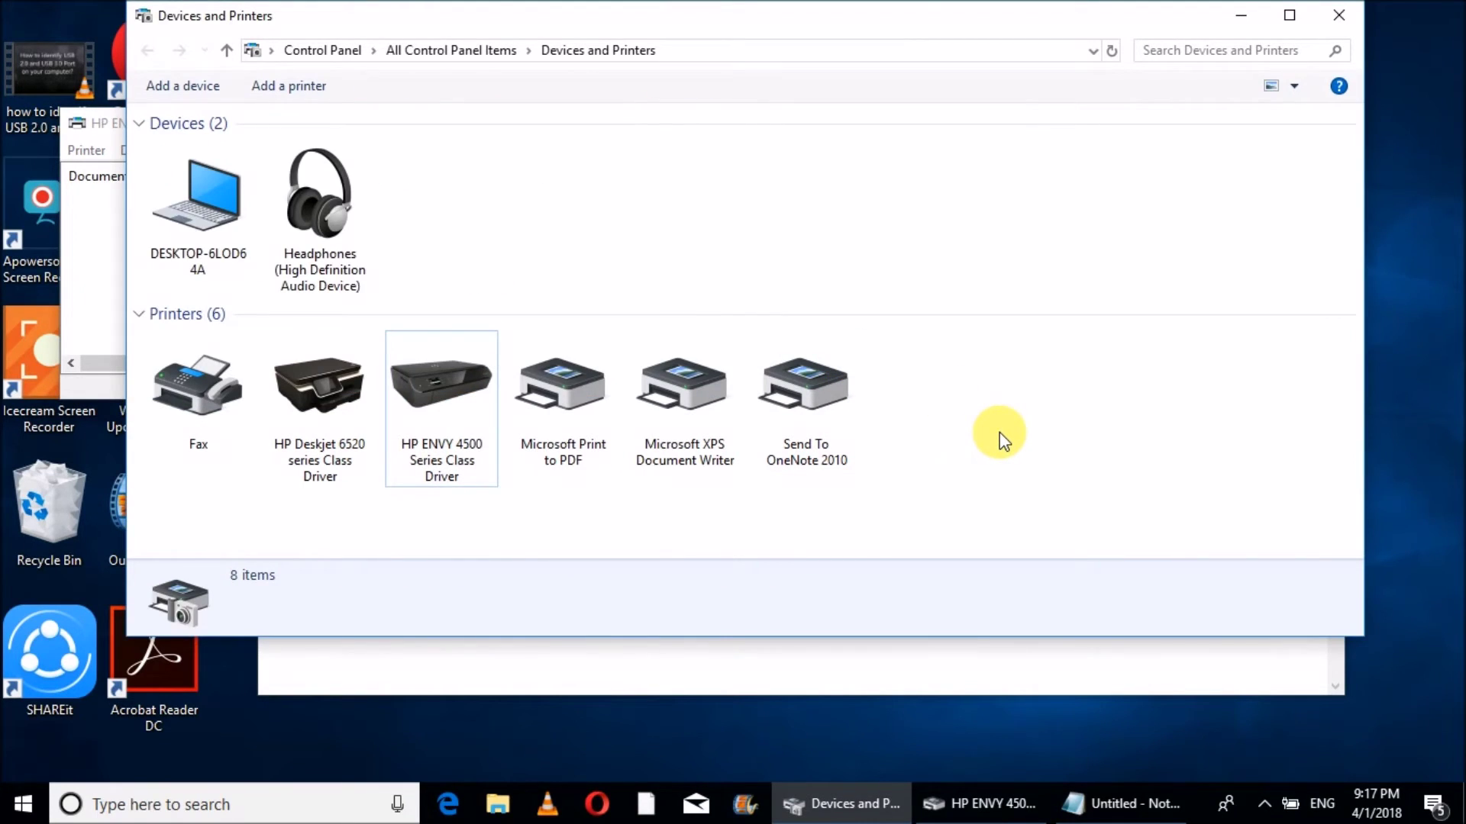
mouse_move(464, 410)
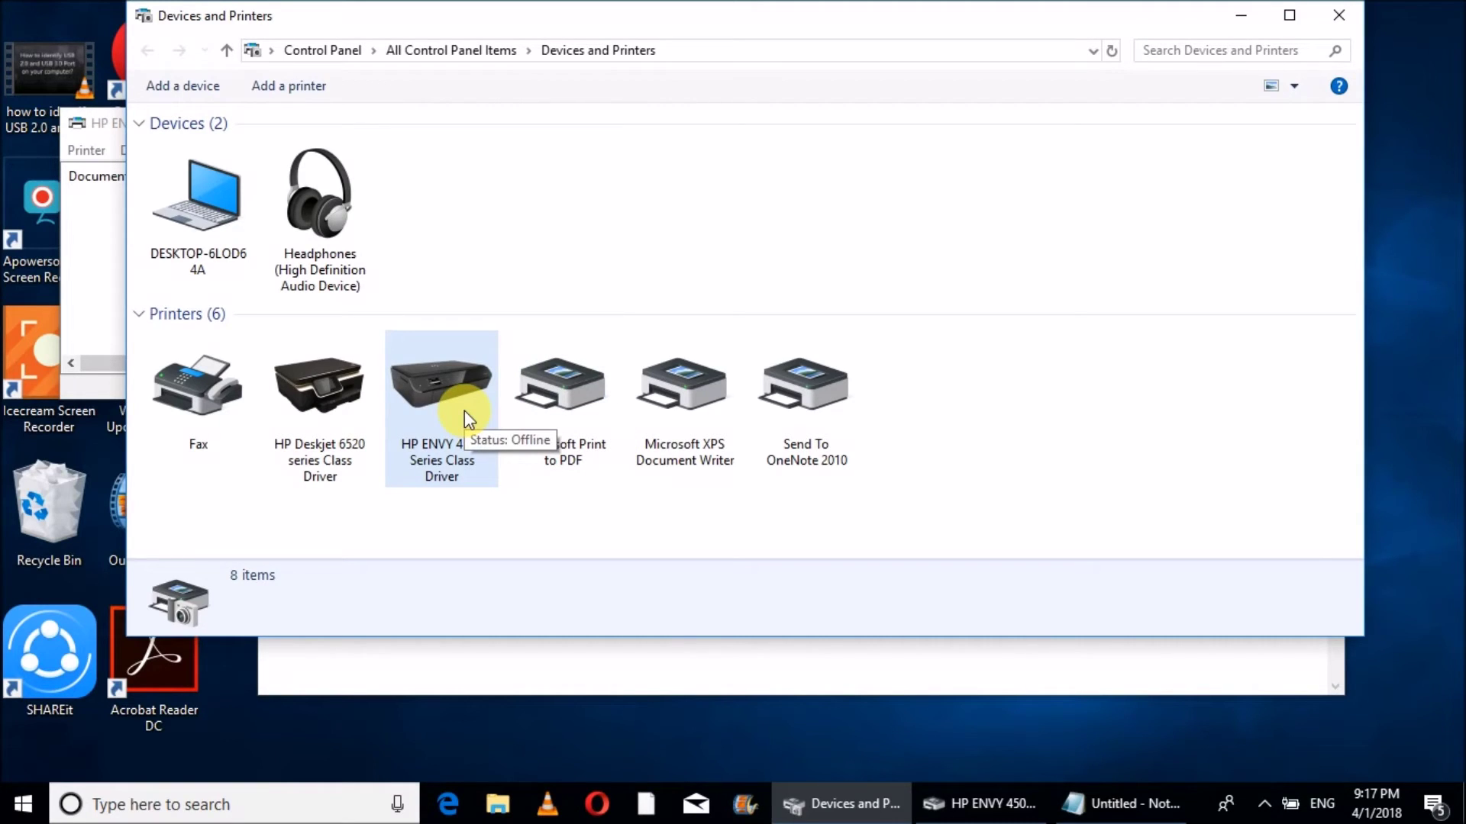
left_click(464, 410)
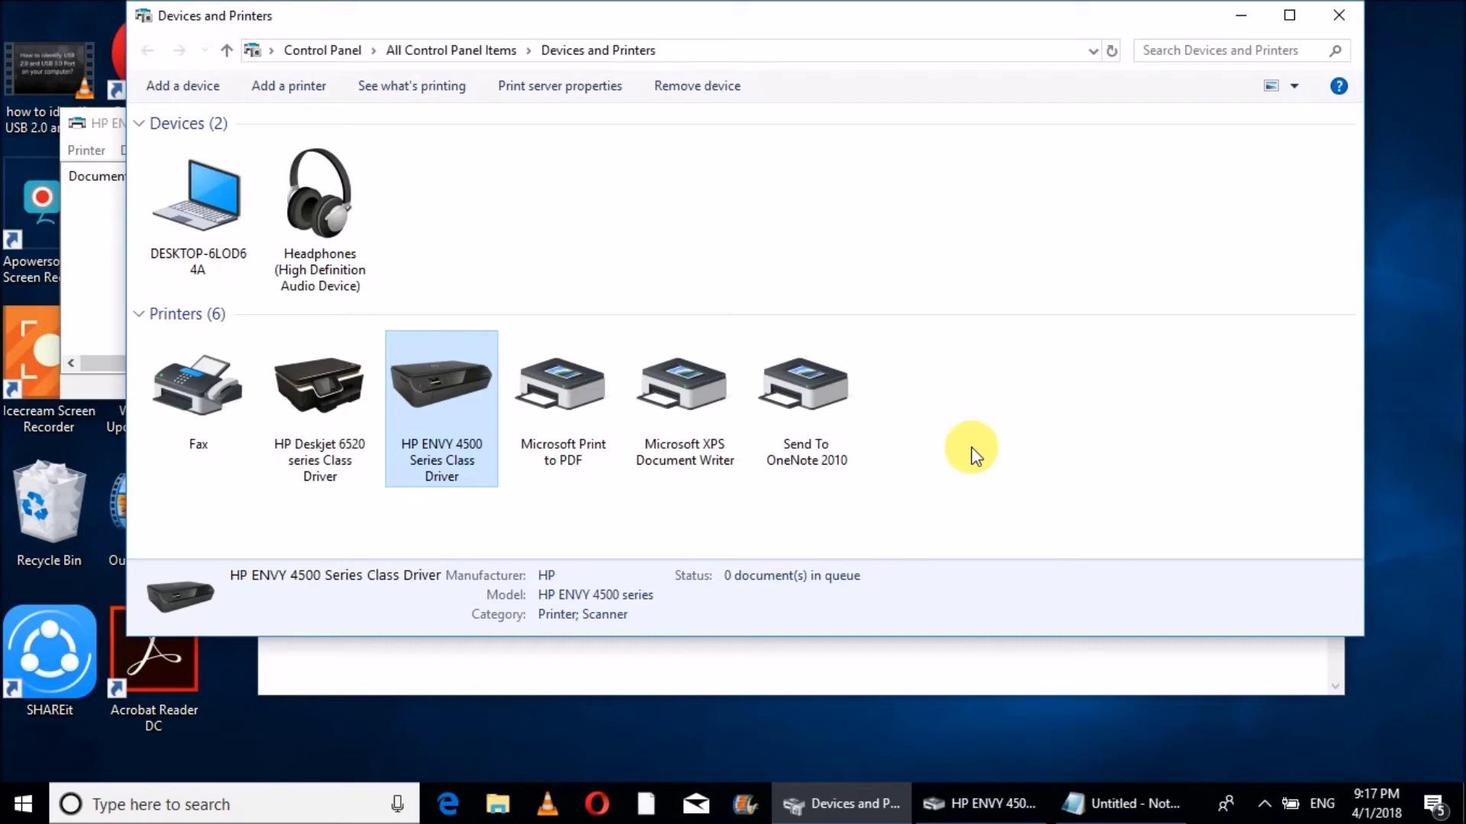
Run devmgmt.msc to examine the devices under Universal Serial Bus controllers, and close Device Manager.
key("super+r")
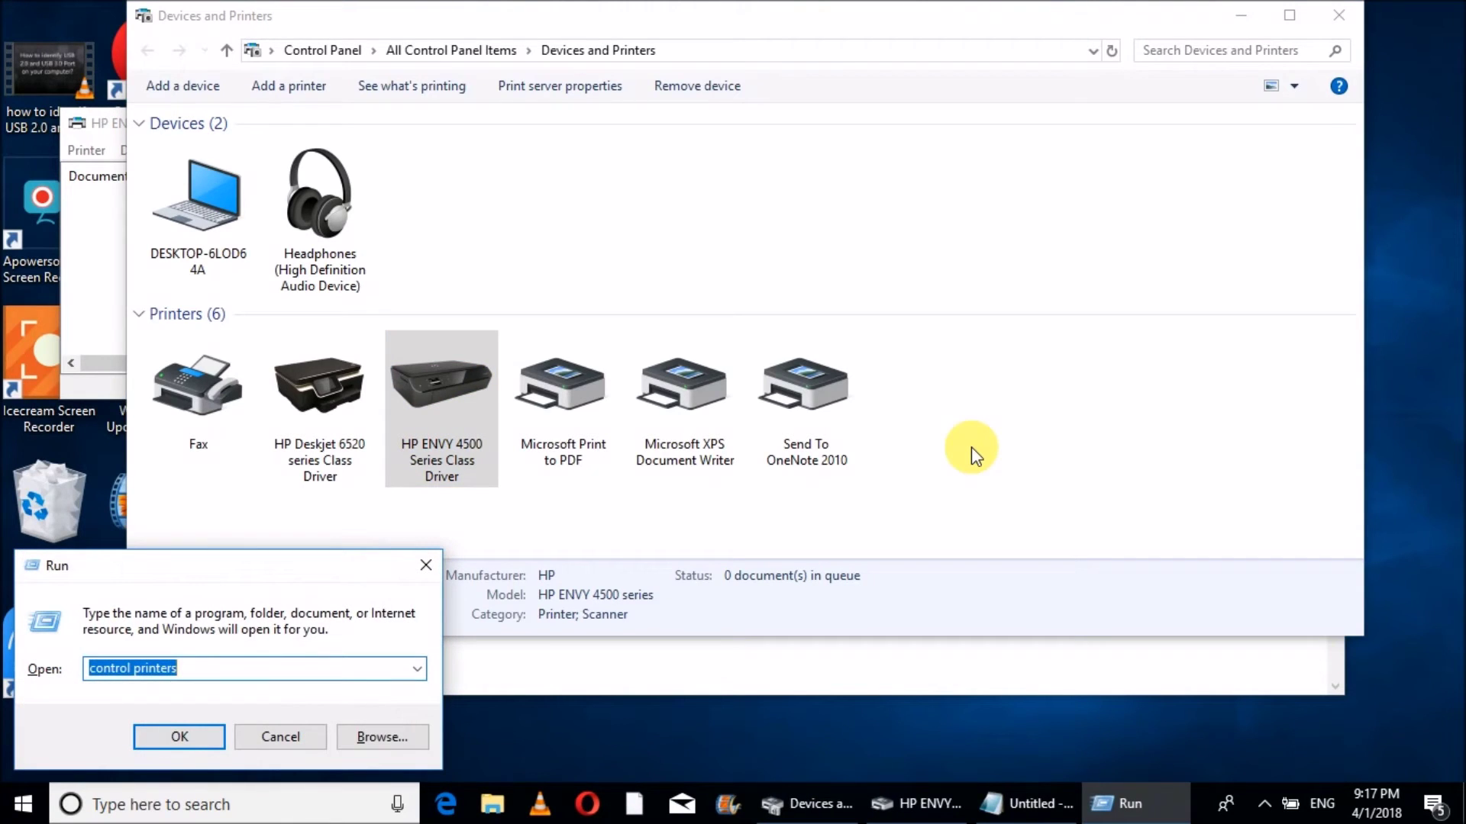
type("de")
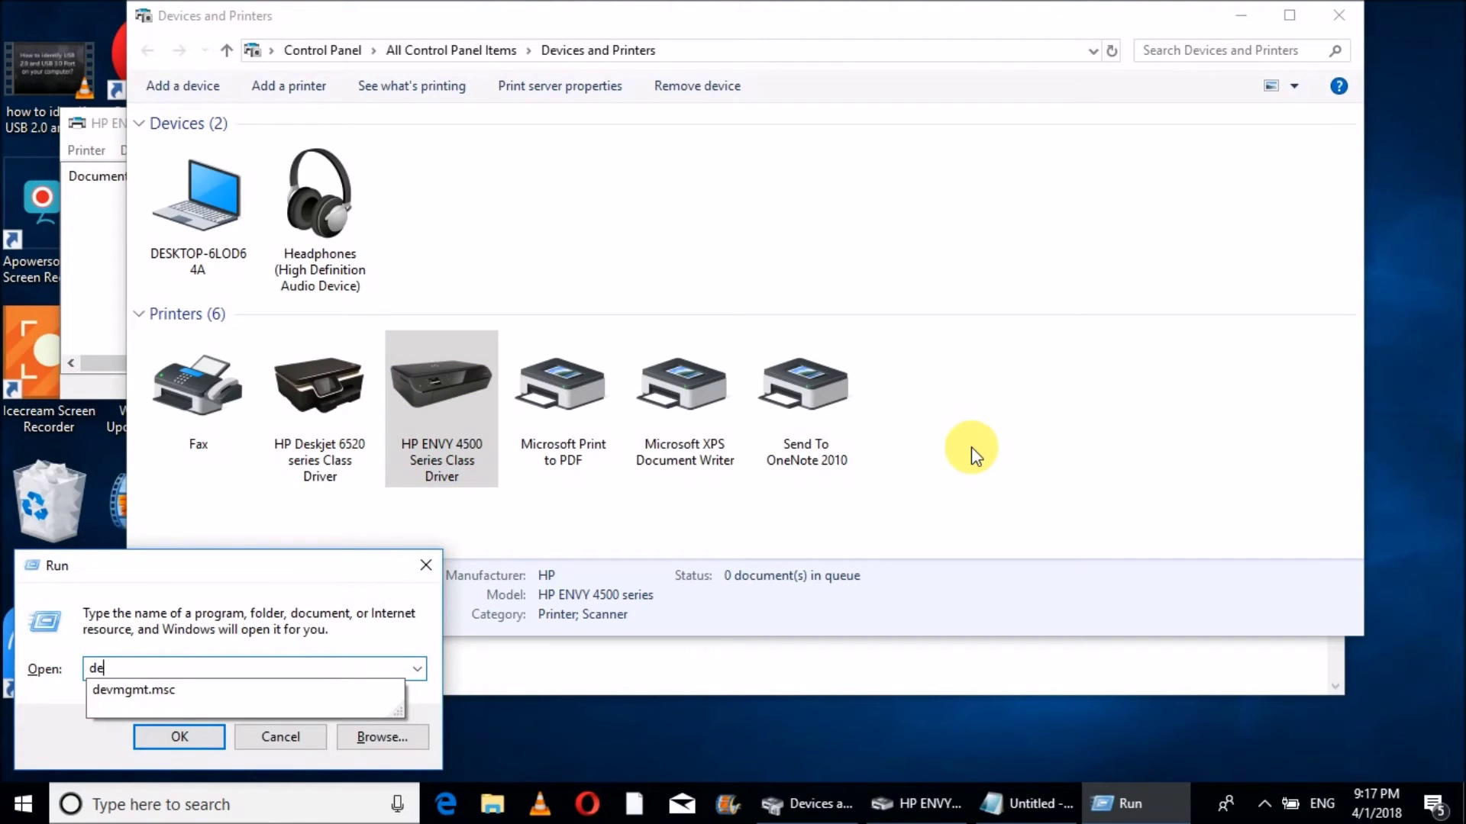
type("v")
key("Down")
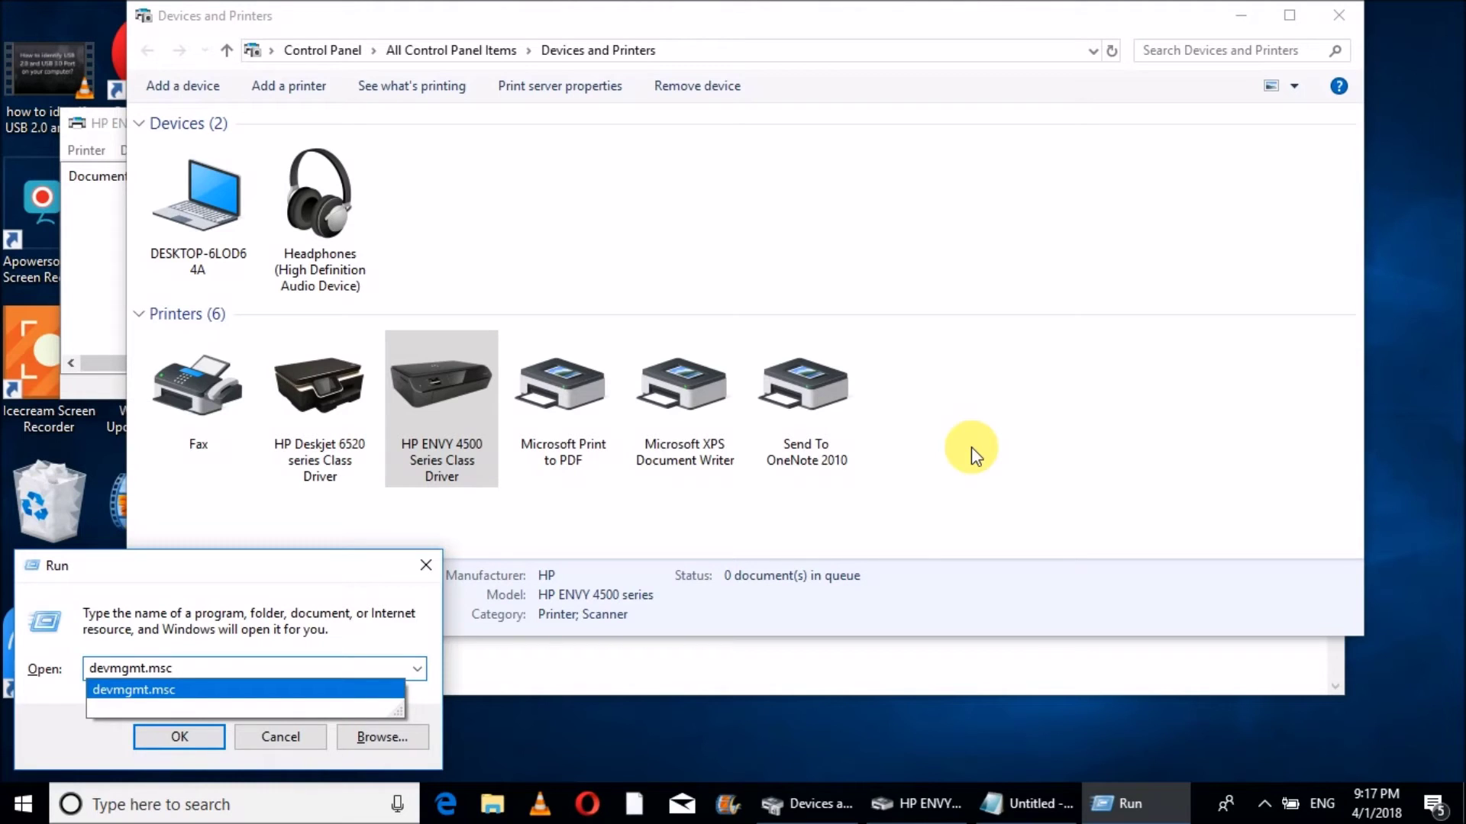
key("Return")
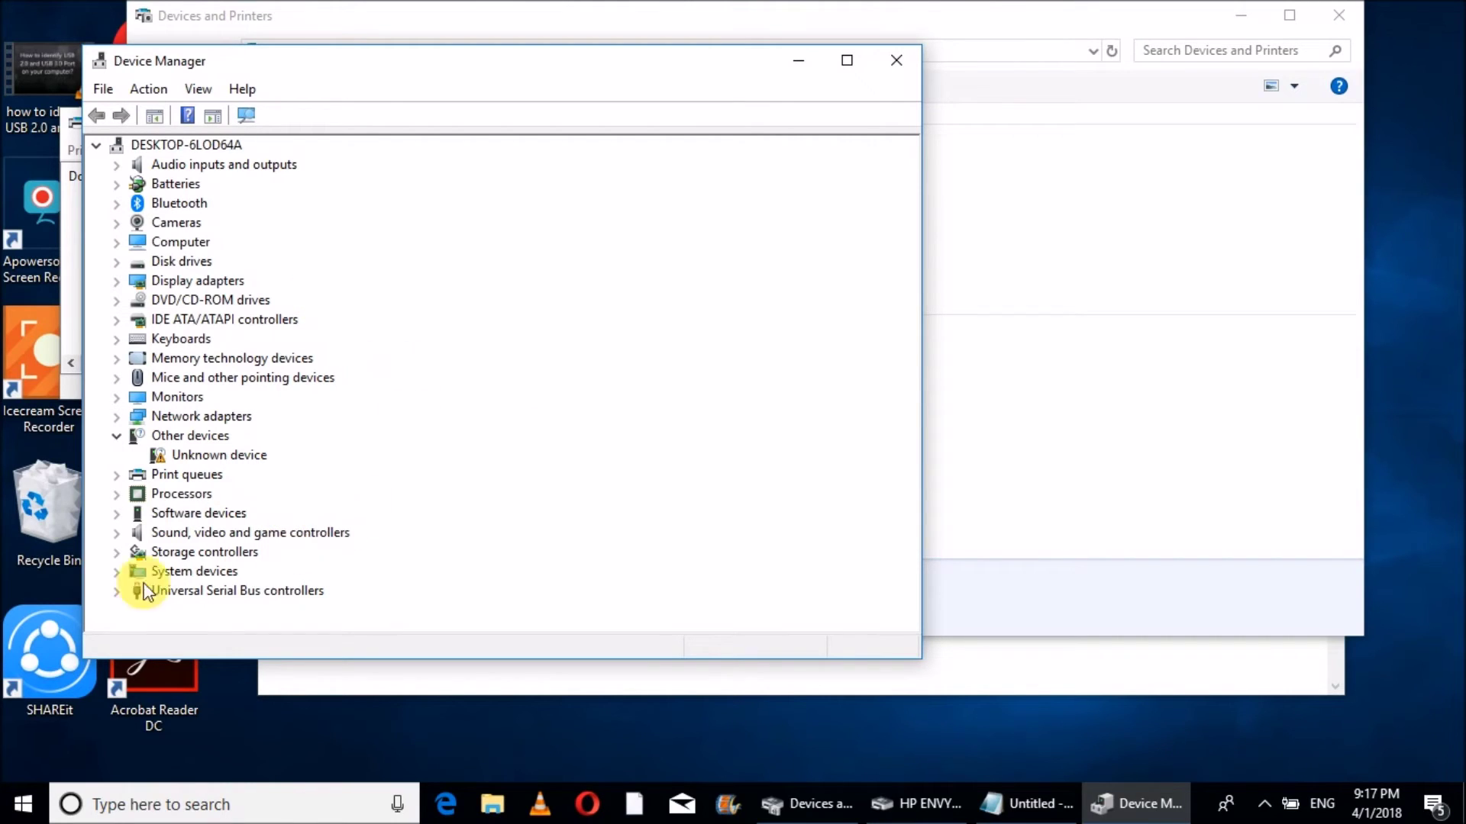
left_click(116, 591)
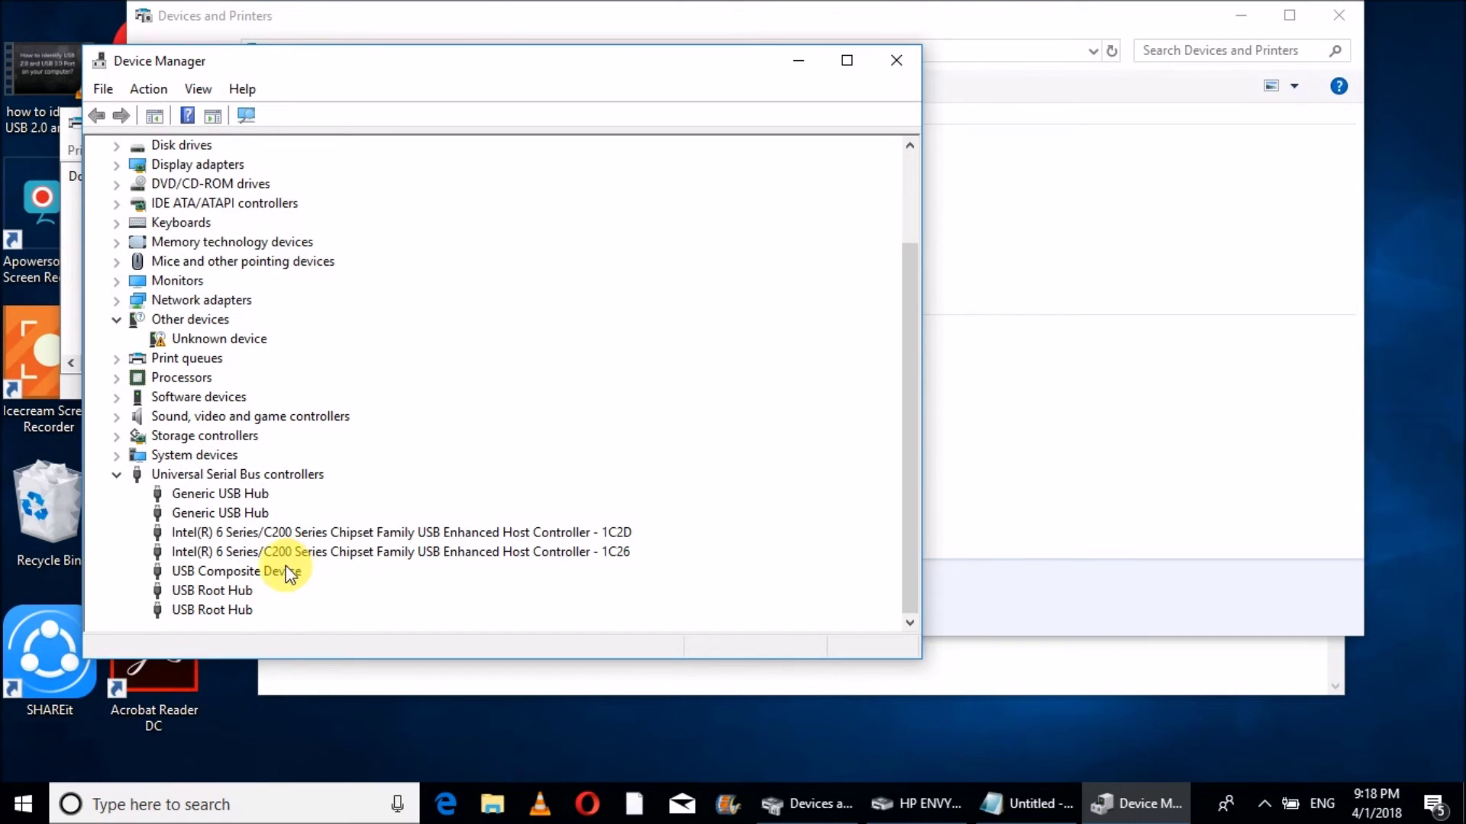
left_click(896, 61)
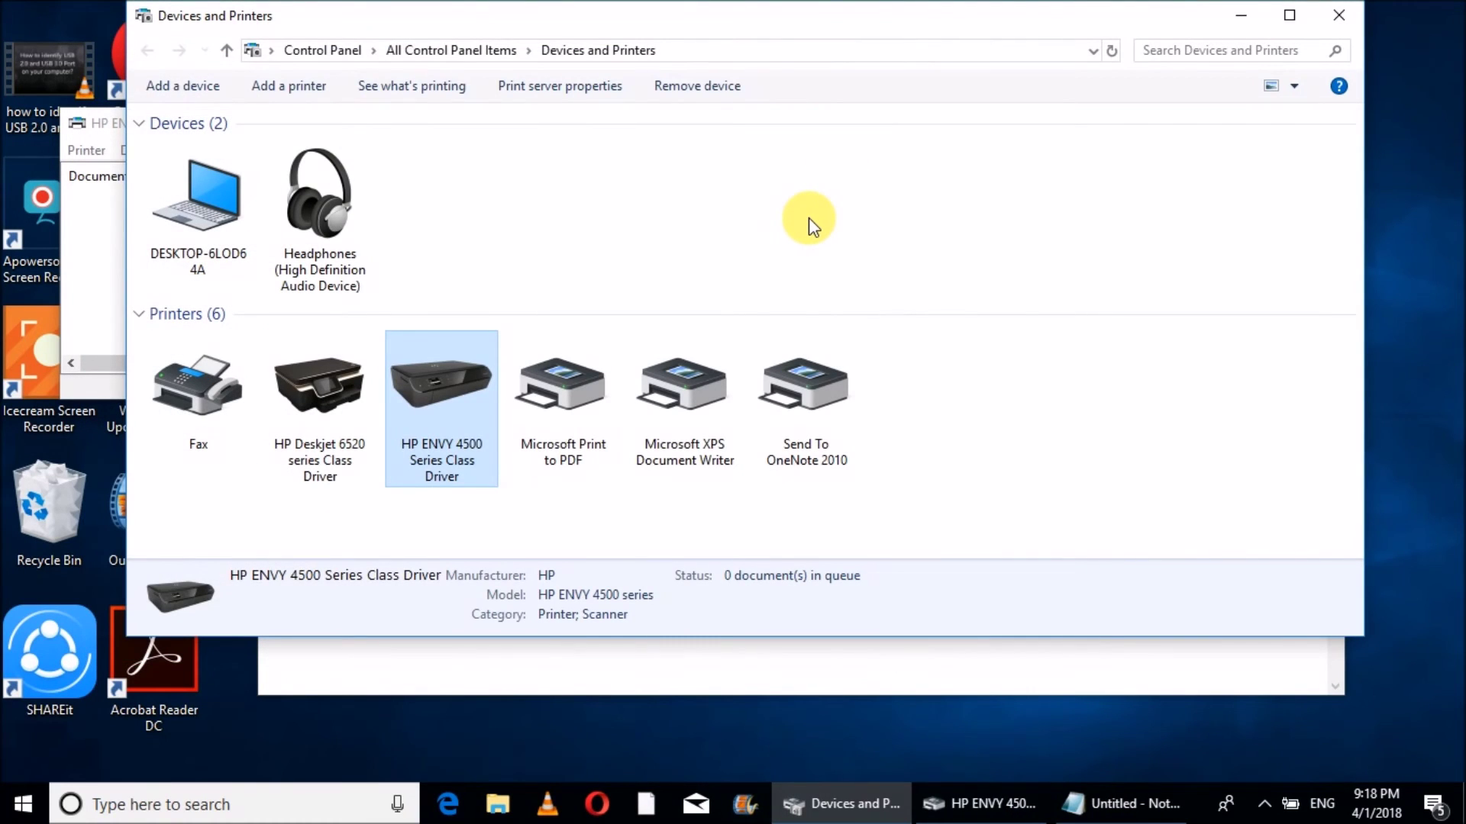
Launch Microsoft Word with the command "winword", dismiss the activation wizard and enter "test" in the blank document.
key("super+r")
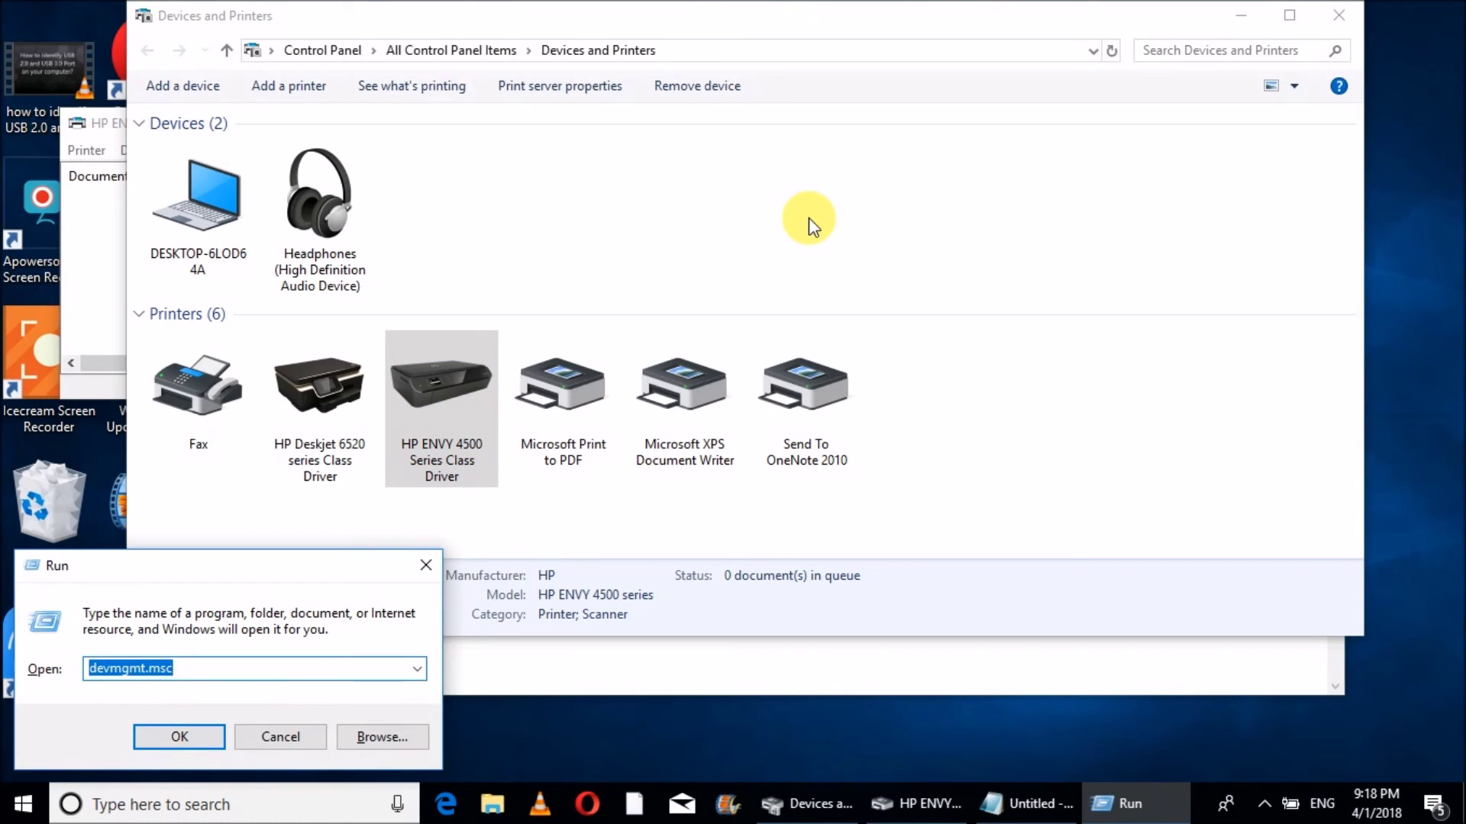
type("winwor")
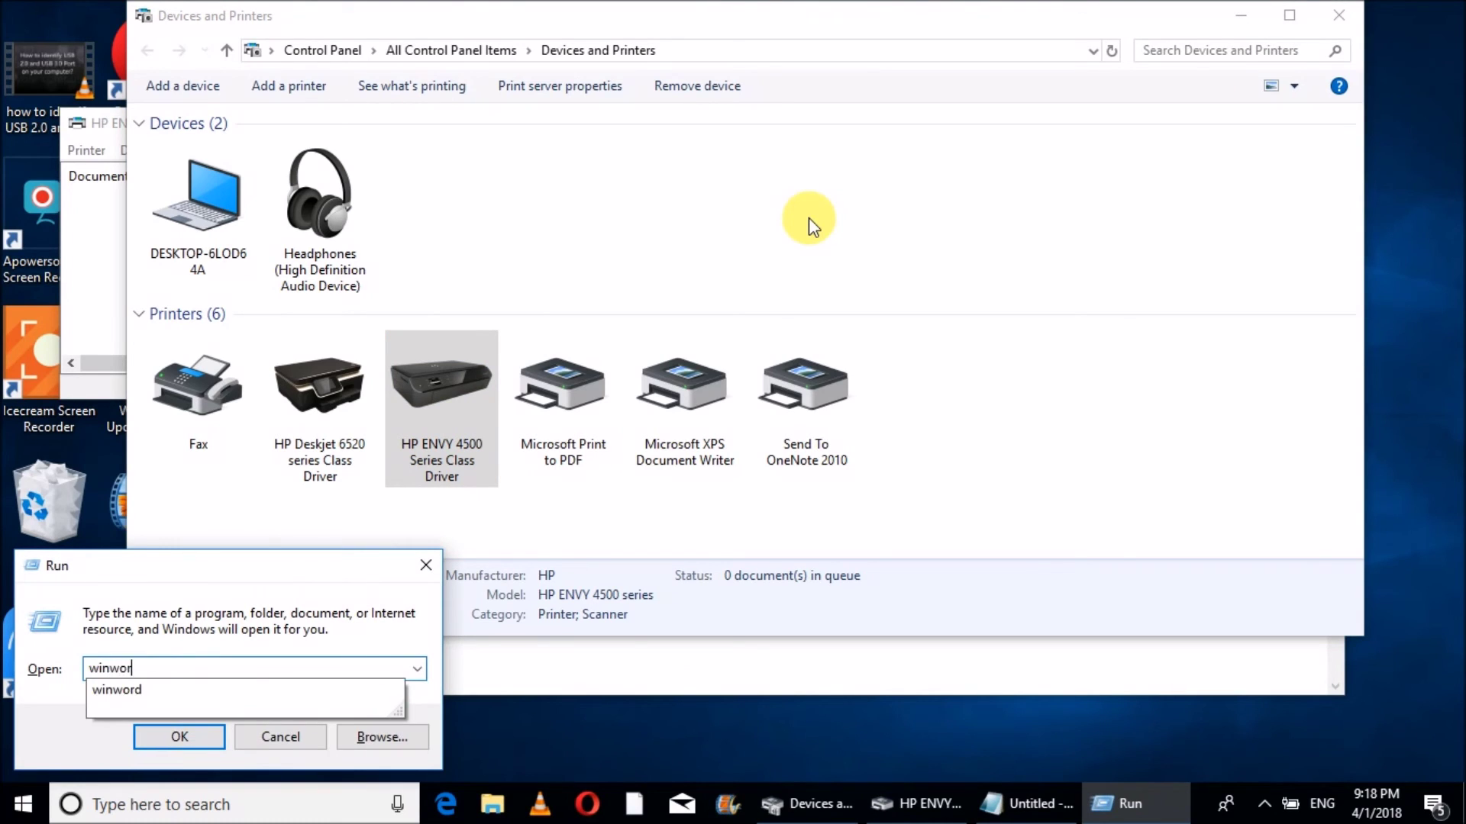
type("d")
key("Return")
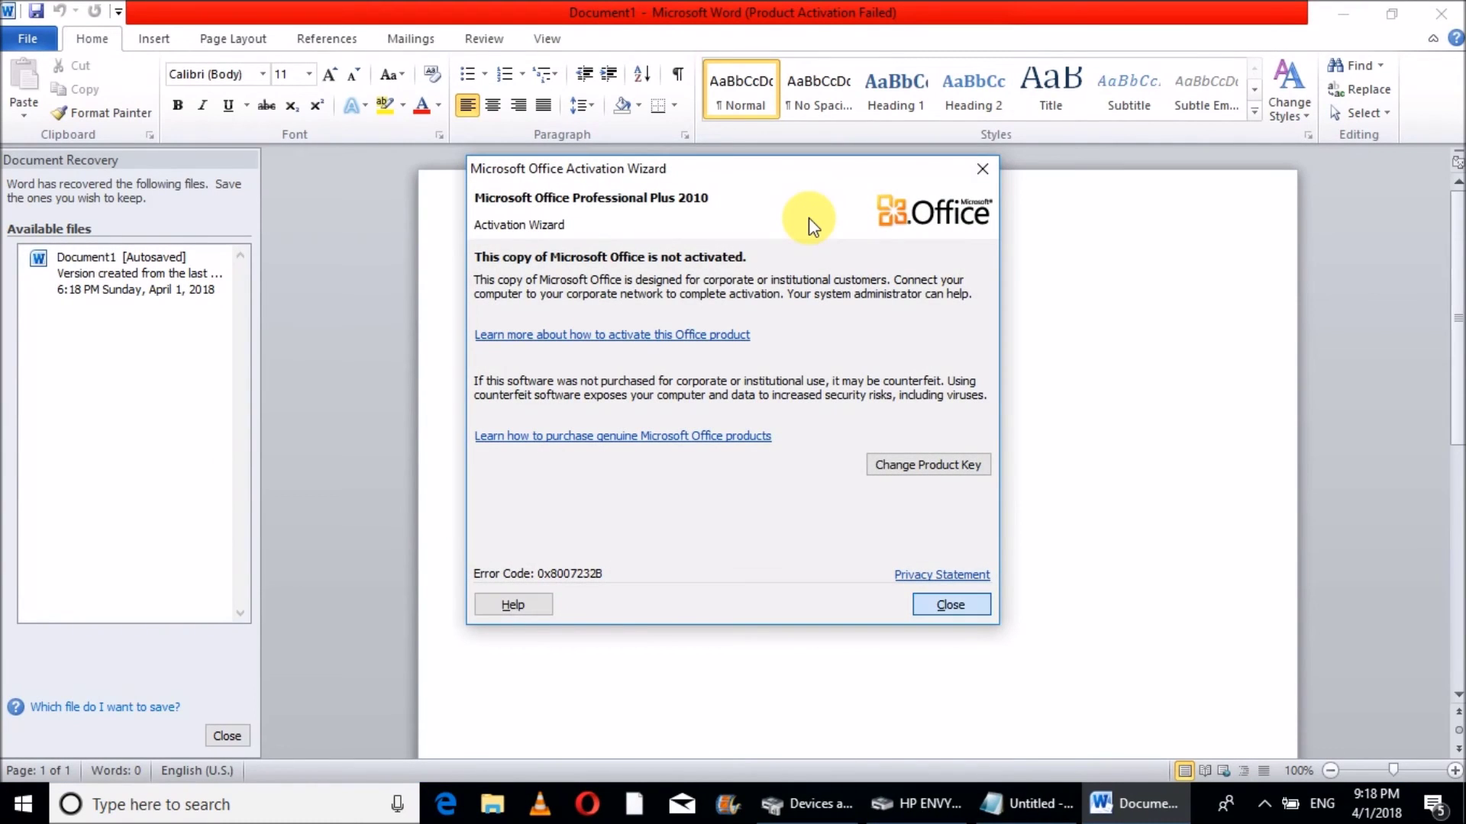
key("Escape")
type("test")
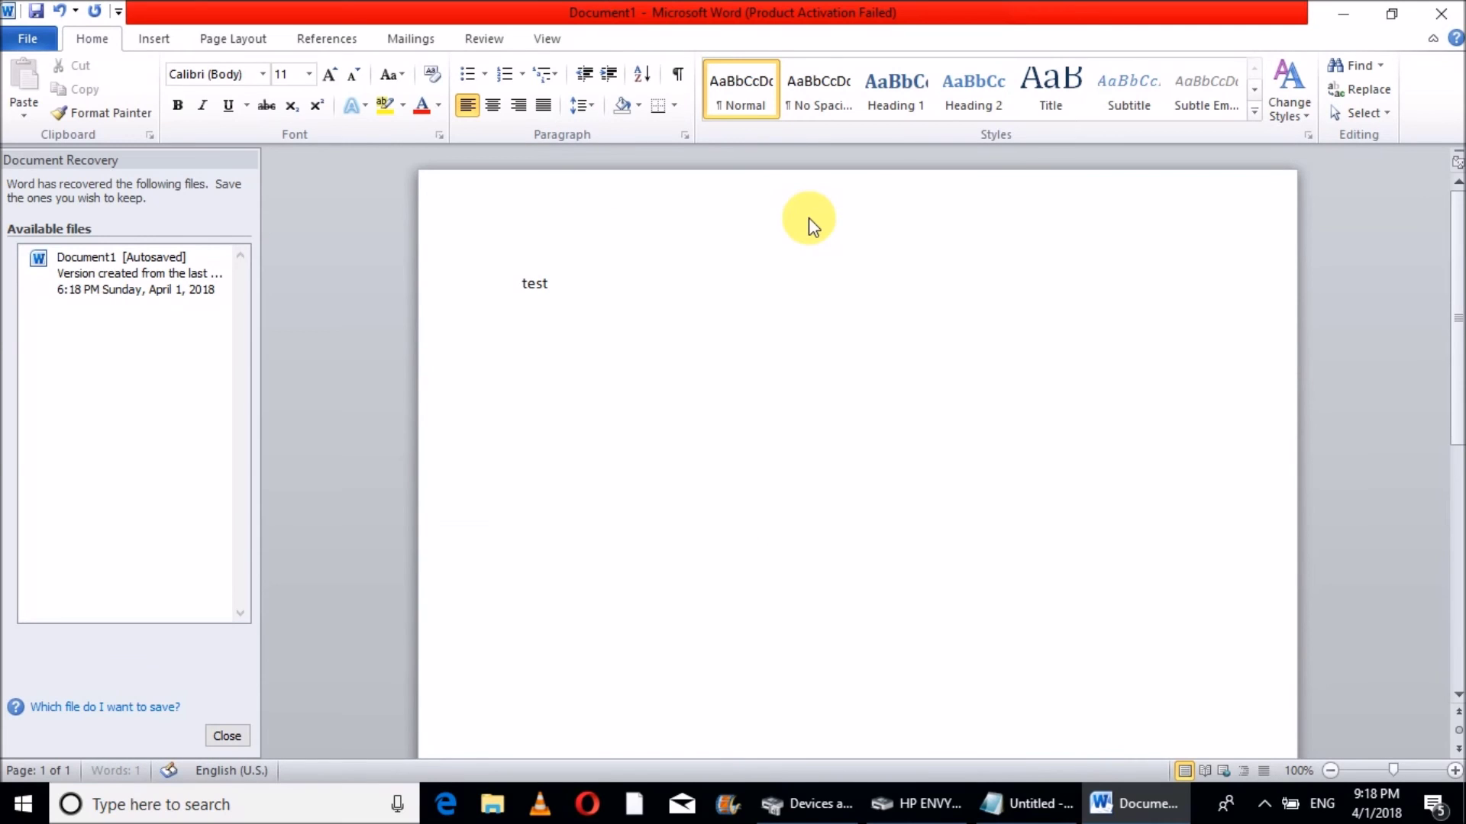
Try to print the test document on HP ENVY 4500 Series Class Driver, and cancel saving the print output.
key("ctrl+p")
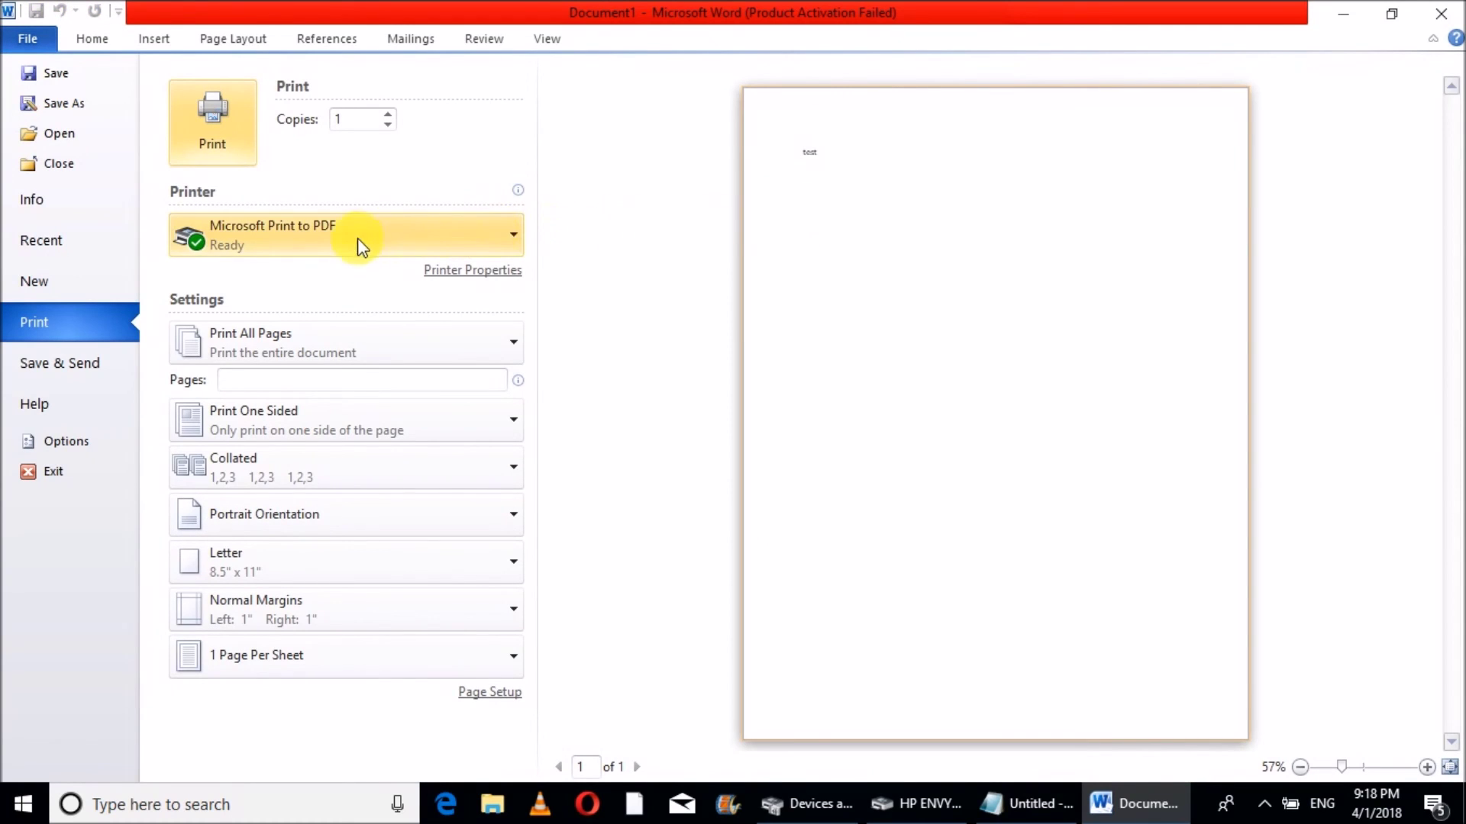
left_click(478, 235)
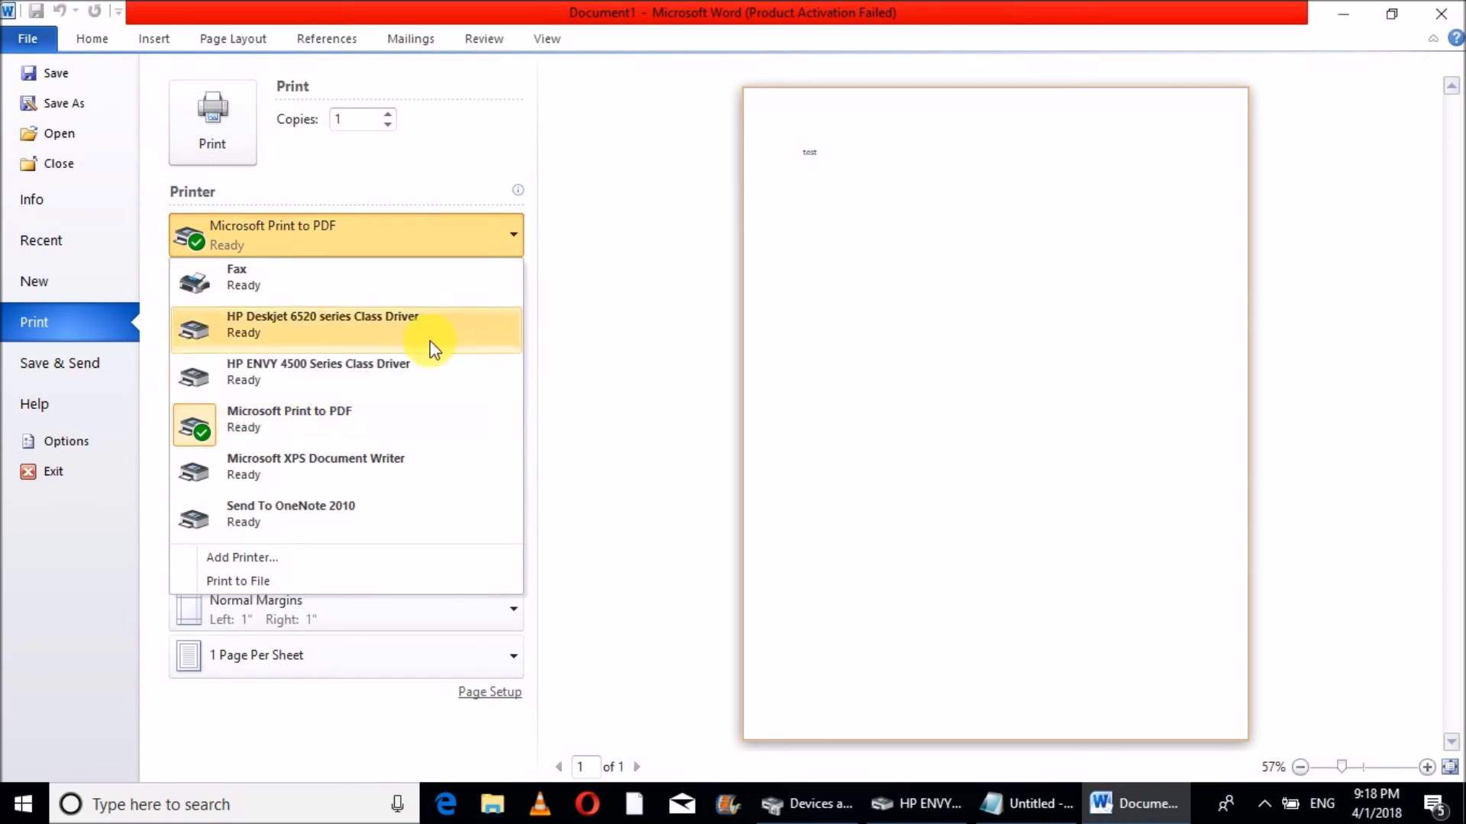
left_click(327, 368)
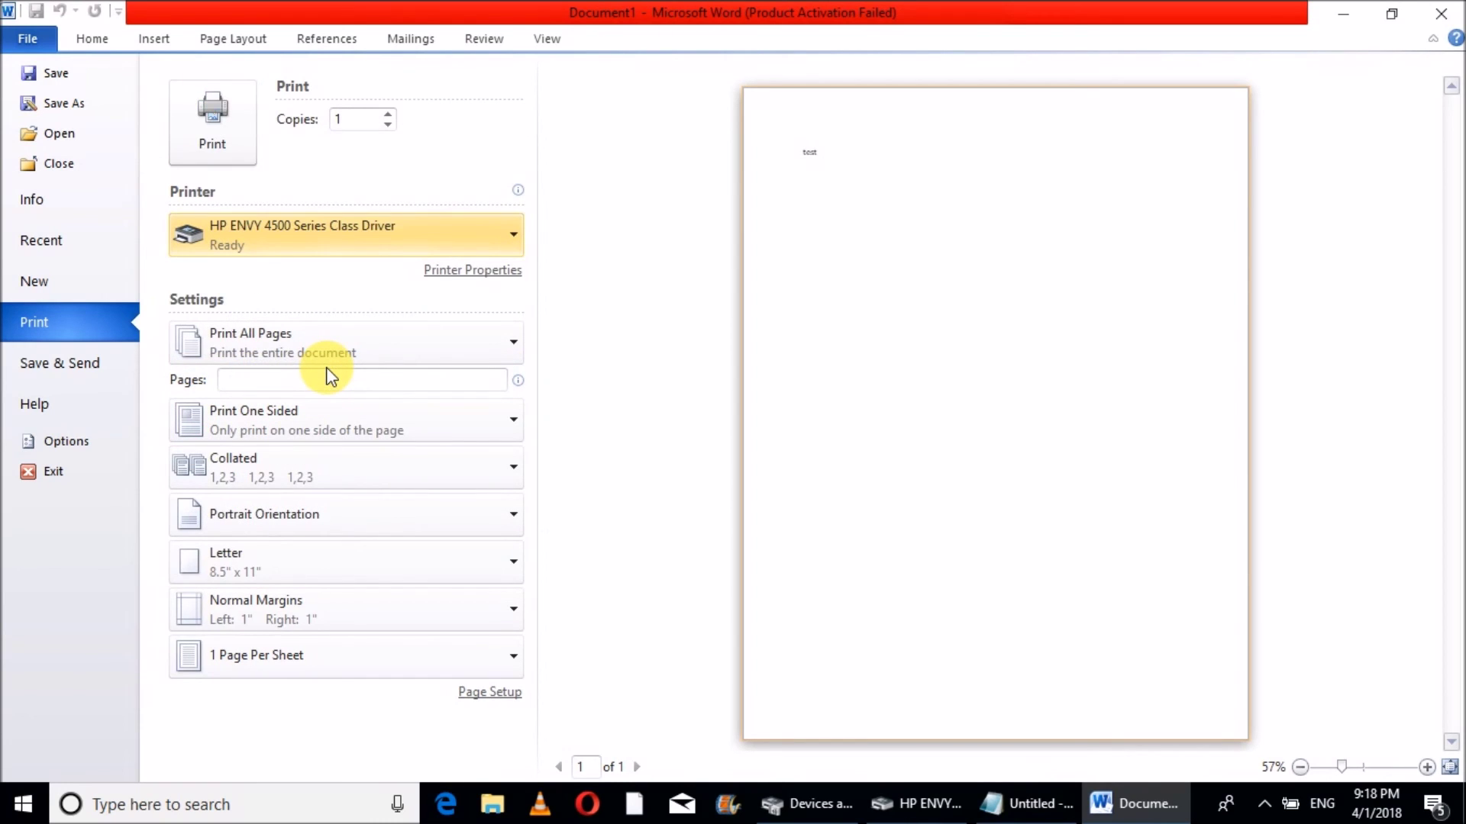
left_click(207, 135)
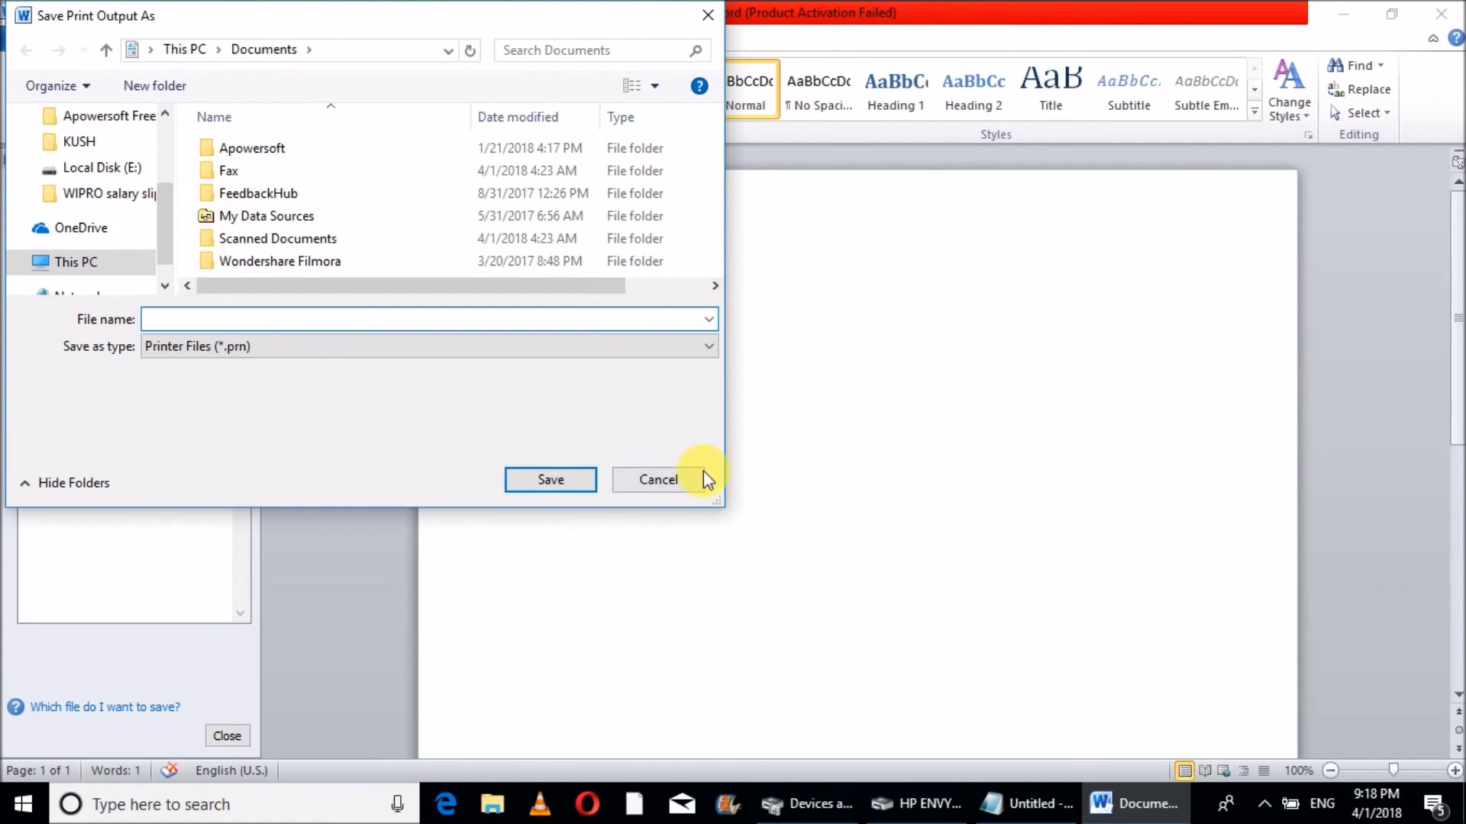
left_click(668, 480)
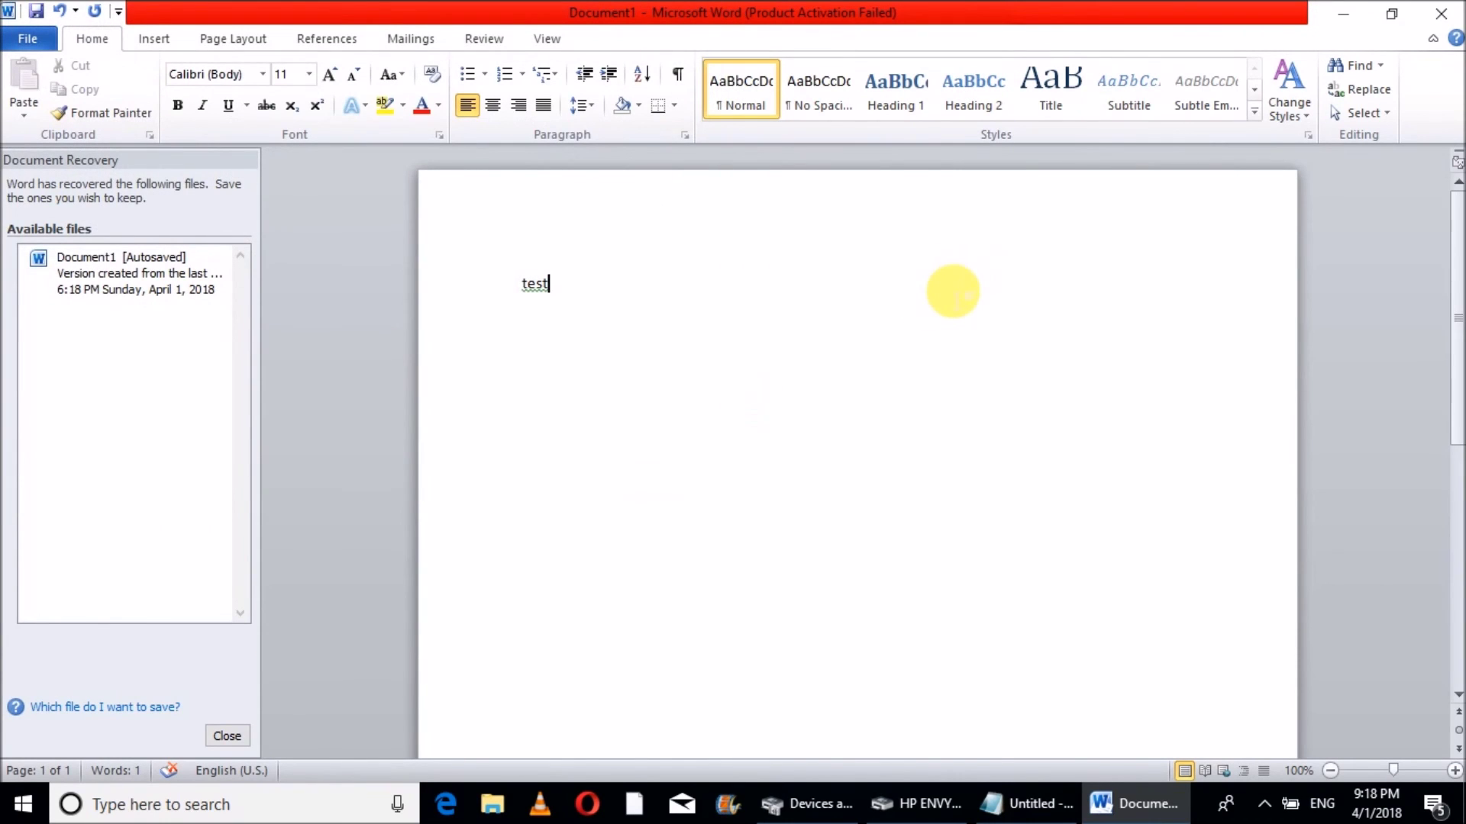
Minimize Word and Devices and Printers, and check the HP ENVY 4500's status in Notepad's print dialog.
left_click(1351, 15)
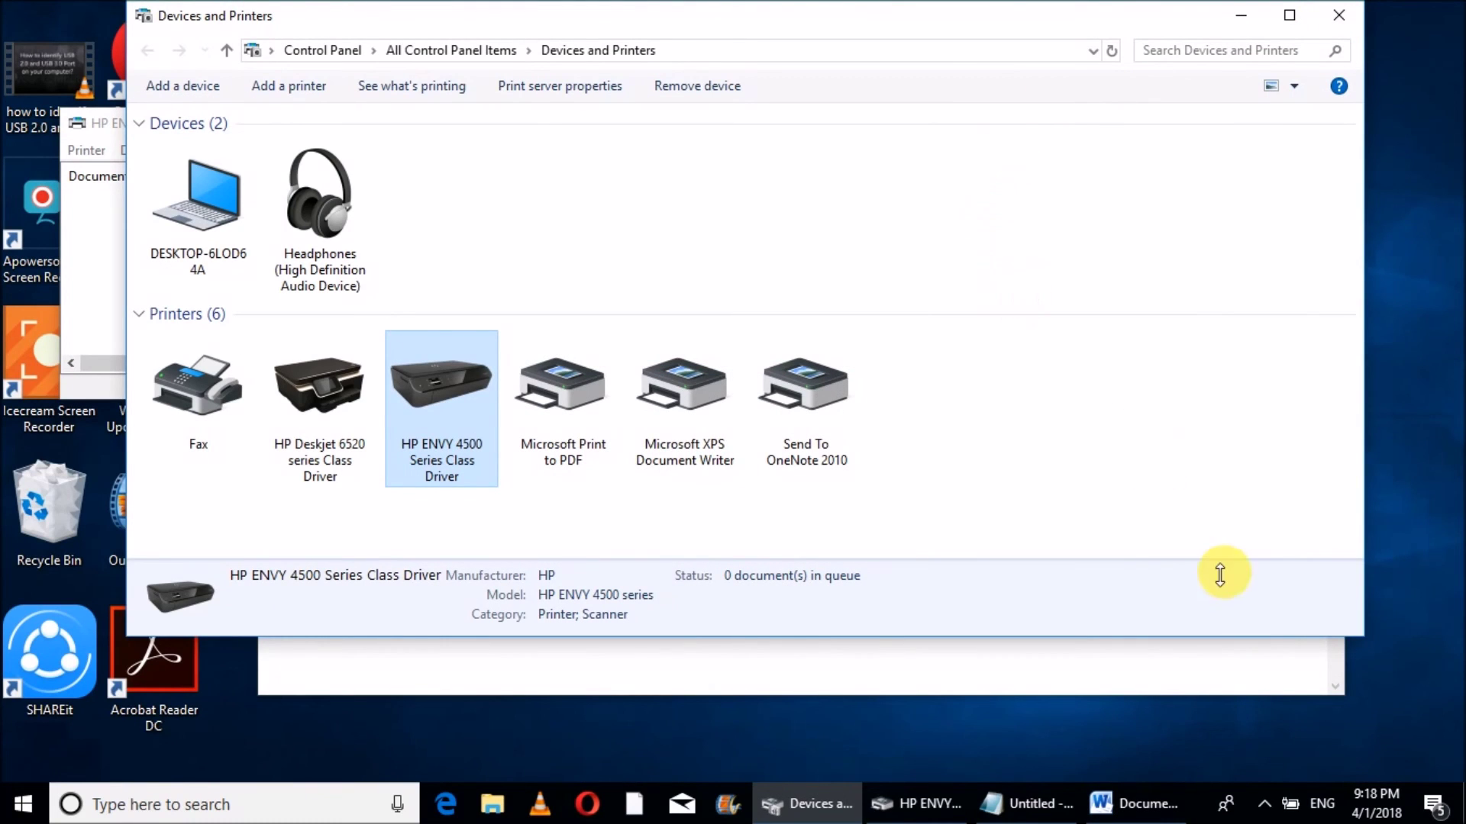
left_click(1238, 18)
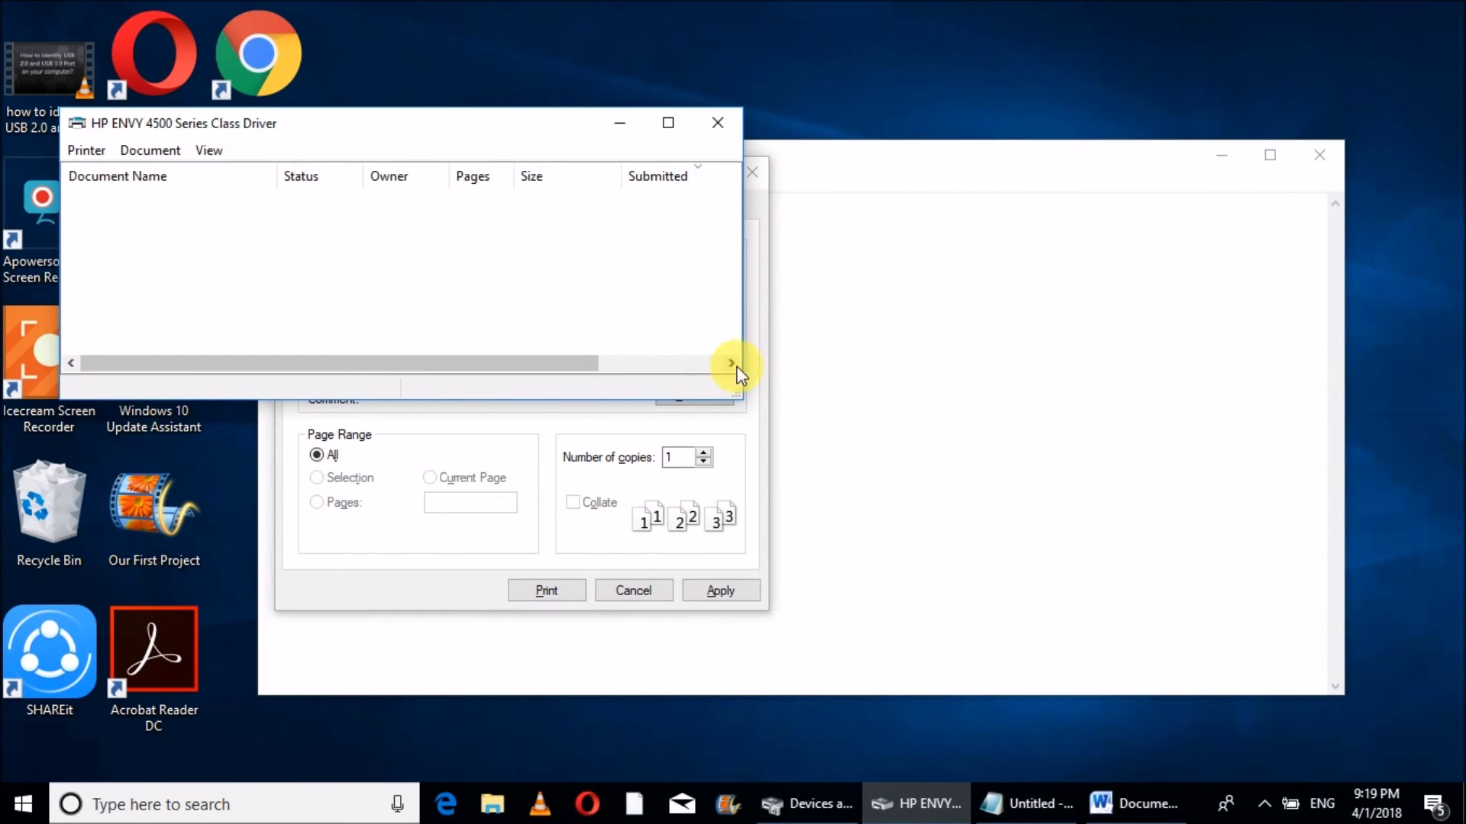
left_click(938, 459)
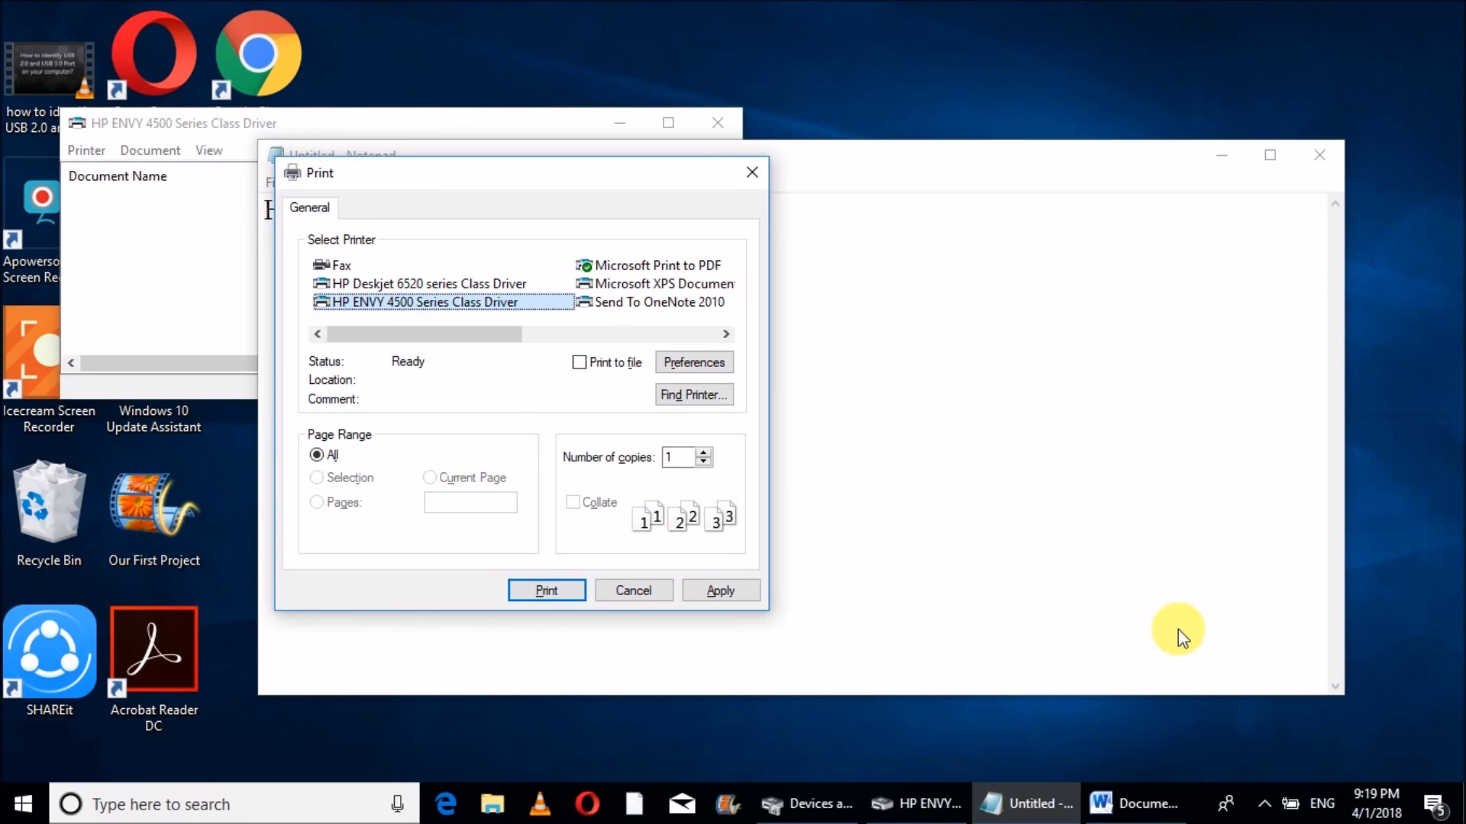
left_click(1267, 799)
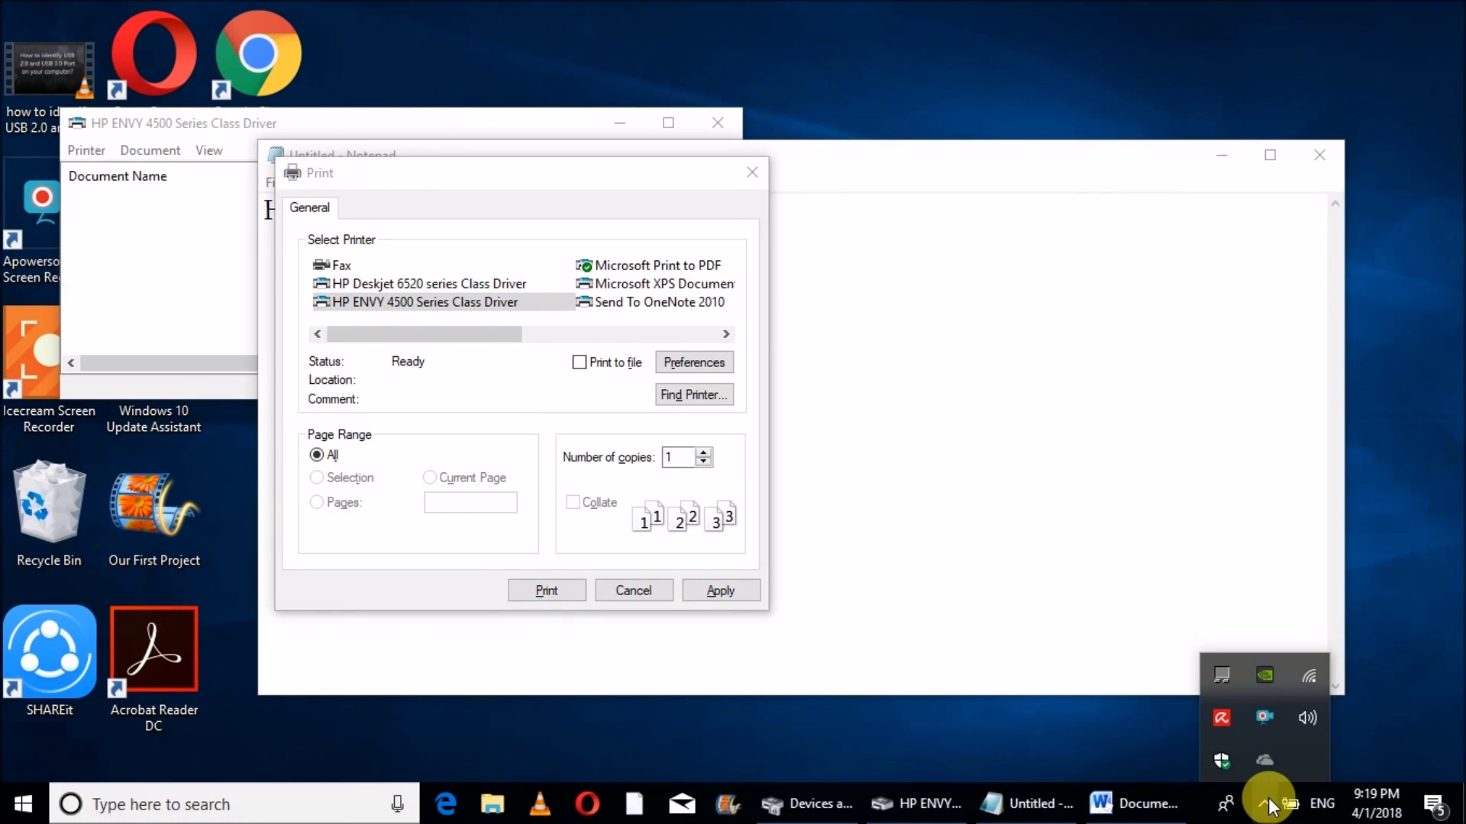
right_click(1266, 716)
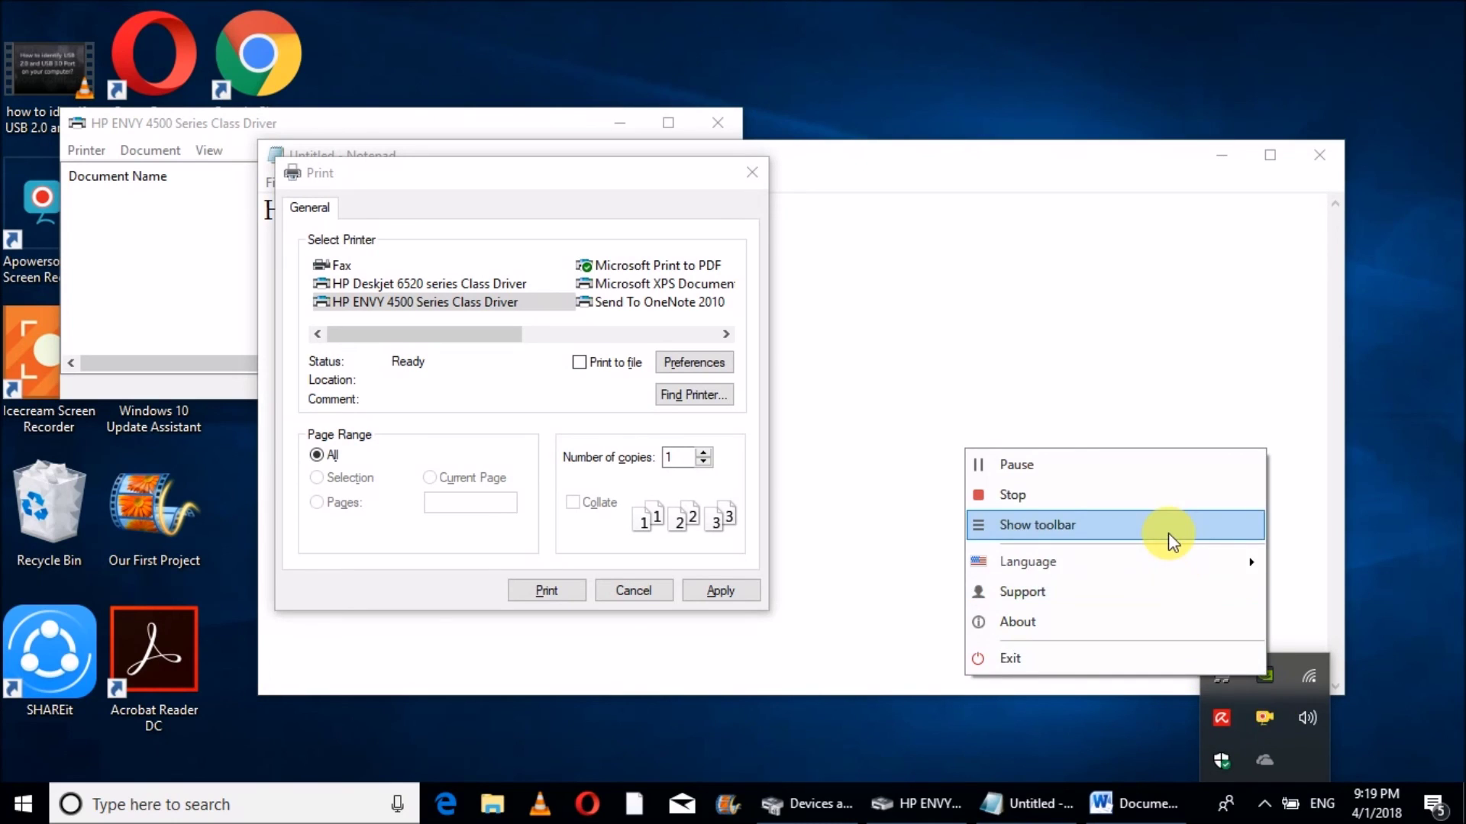